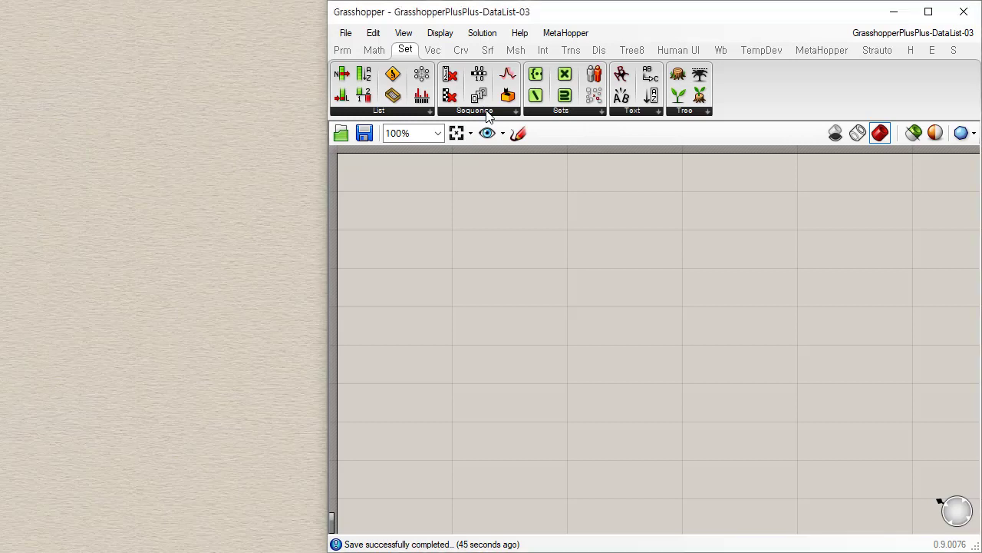
Place Cull Index, Cull Nth and Cull Pattern components on the canvas, stacked in a vertical column.
{"action": "left_click", "coordinate": [515, 111]}
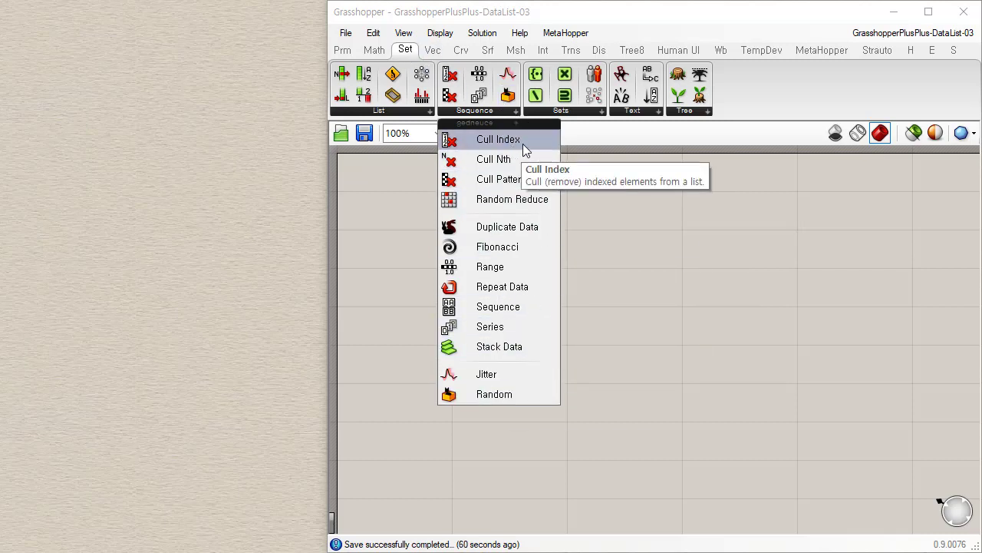
{"action": "left_click_drag", "start_coordinate": [529, 139], "coordinate": [581, 254]}
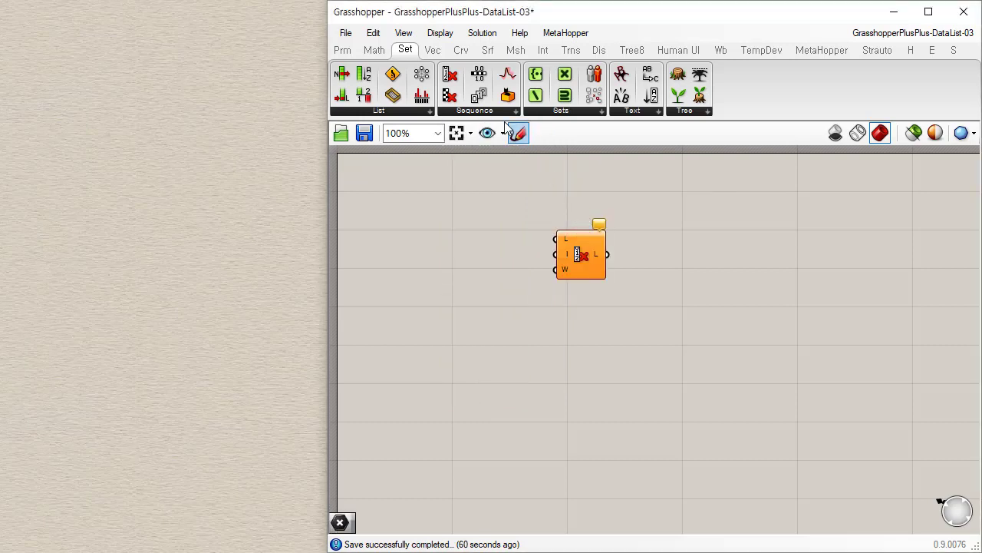
{"action": "left_click", "coordinate": [508, 111]}
{"action": "left_click_drag", "start_coordinate": [537, 159], "coordinate": [578, 313]}
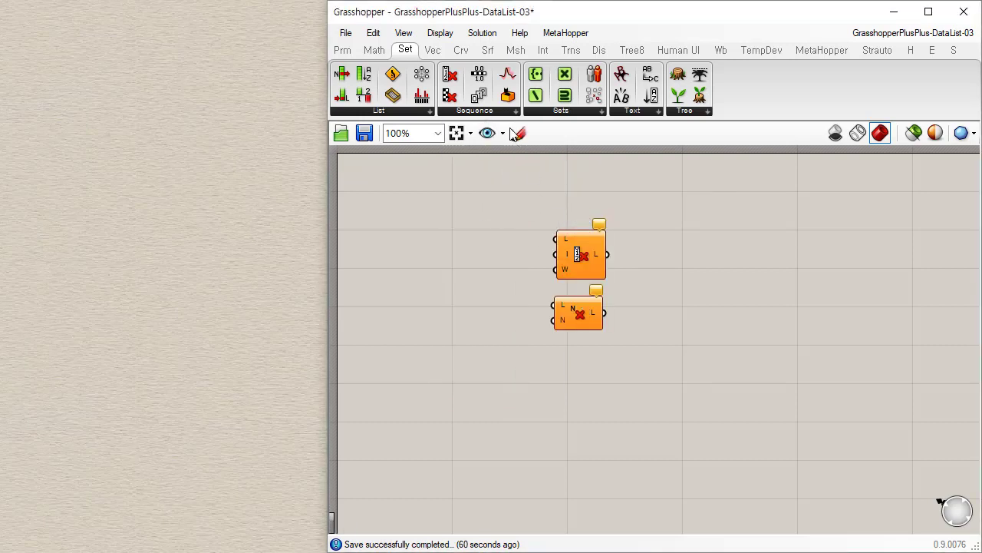
{"action": "left_click", "coordinate": [508, 112]}
{"action": "left_click_drag", "start_coordinate": [548, 179], "coordinate": [586, 369]}
{"action": "scroll", "coordinate": [553, 326], "scroll_direction": "up", "scroll_amount": 2}
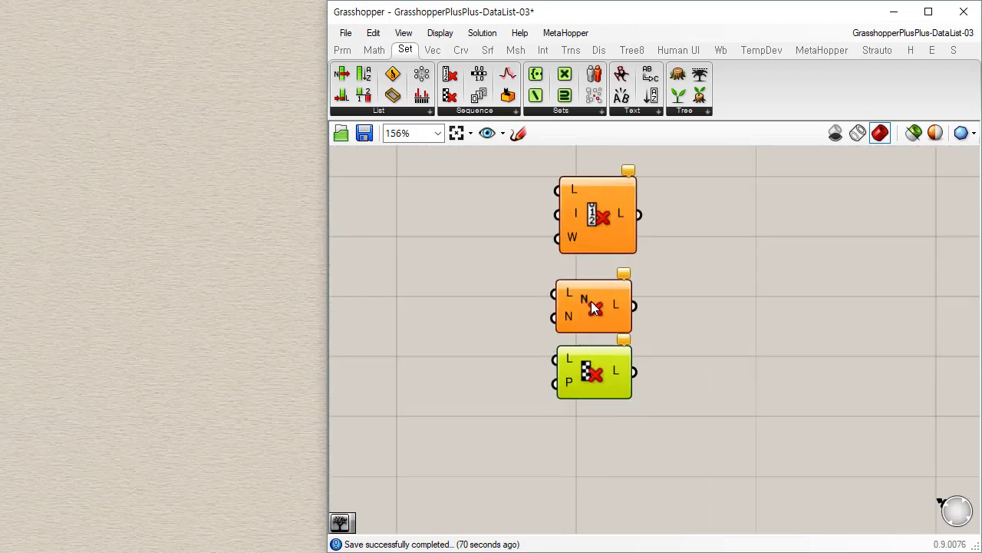
{"action": "left_click_drag", "start_coordinate": [591, 301], "coordinate": [591, 297]}
{"action": "left_click_drag", "start_coordinate": [588, 373], "coordinate": [589, 369]}
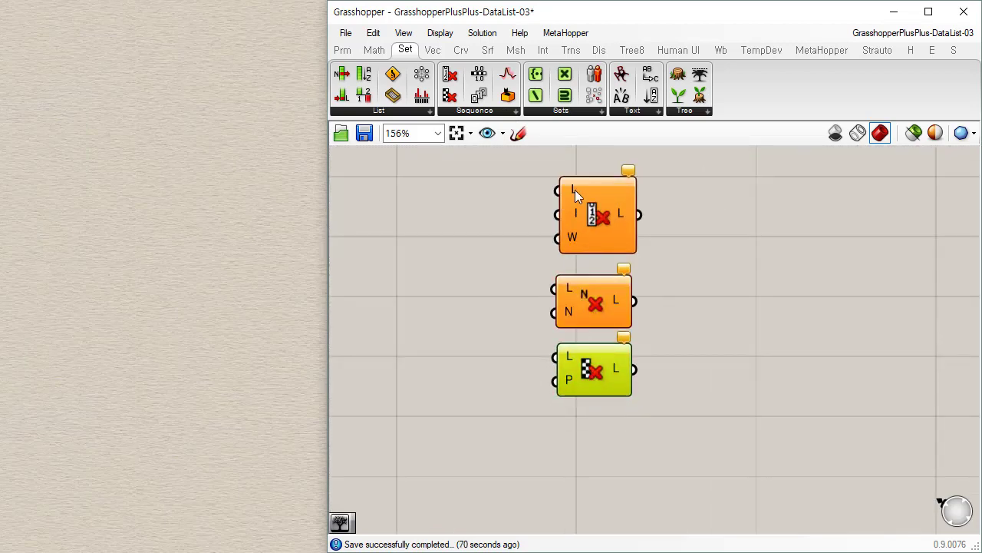
{"action": "mouse_move", "coordinate": [575, 209]}
{"action": "mouse_move", "coordinate": [575, 240]}
Draw an open four-point curve running down the Rhino viewport and bowing outward to one side.
{"action": "left_click", "coordinate": [129, 67]}
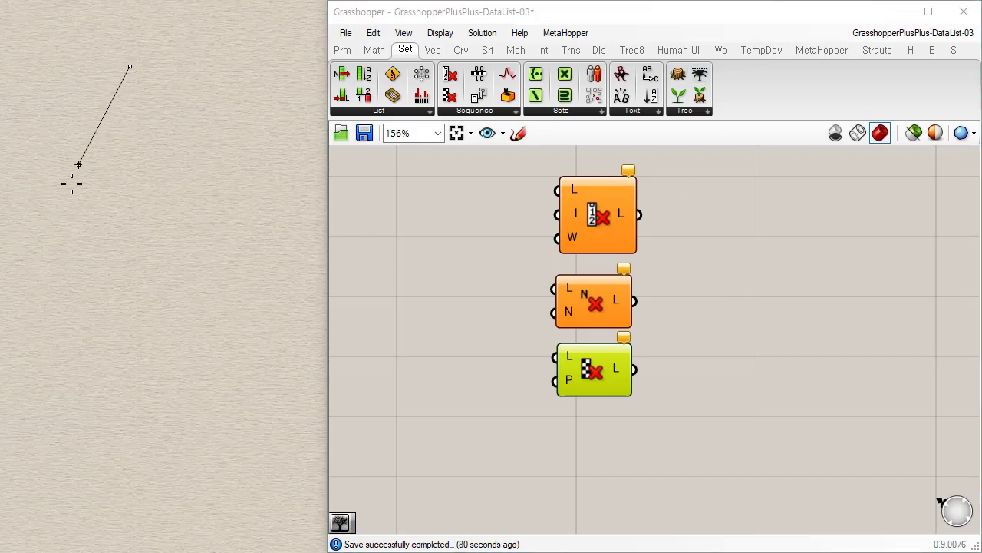
{"action": "left_click", "coordinate": [72, 186]}
{"action": "left_click", "coordinate": [73, 397]}
{"action": "left_click", "coordinate": [190, 507]}
{"action": "key", "text": "Return"}
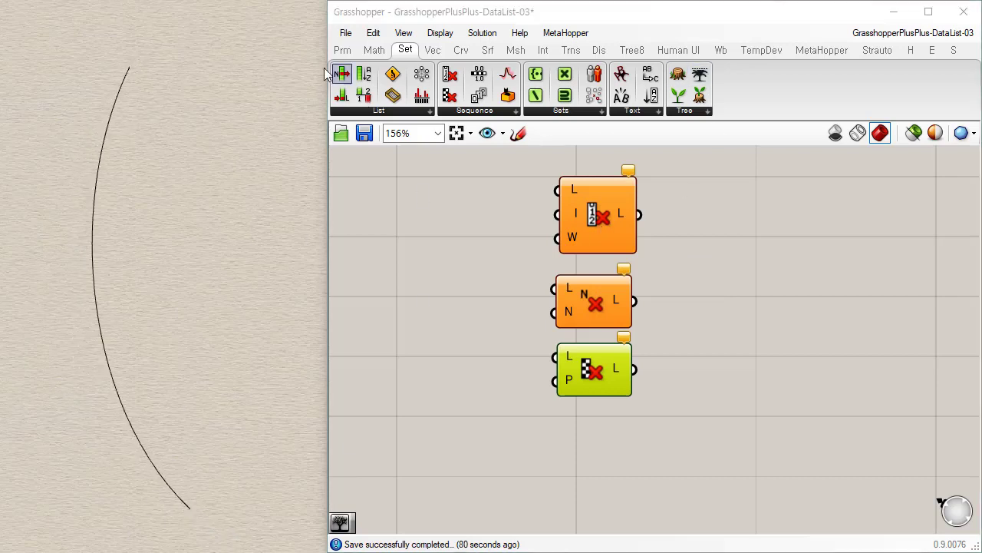
Add a Curve parameter to the Grasshopper canvas and reference the drawn Rhino curve in it.
{"action": "left_click", "coordinate": [341, 50]}
{"action": "left_click_drag", "start_coordinate": [392, 73], "coordinate": [464, 199]}
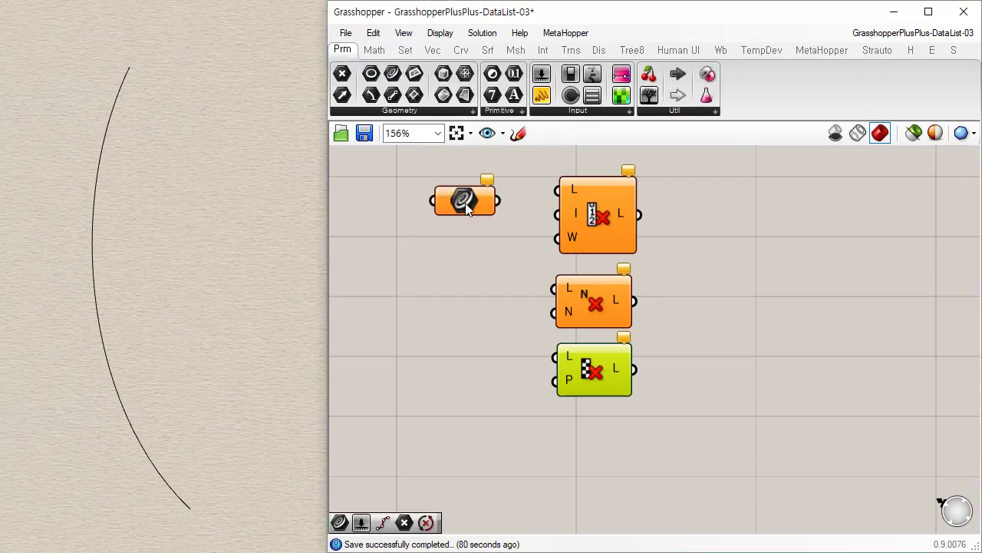
{"action": "right_click", "coordinate": [463, 199]}
{"action": "left_click", "coordinate": [563, 448]}
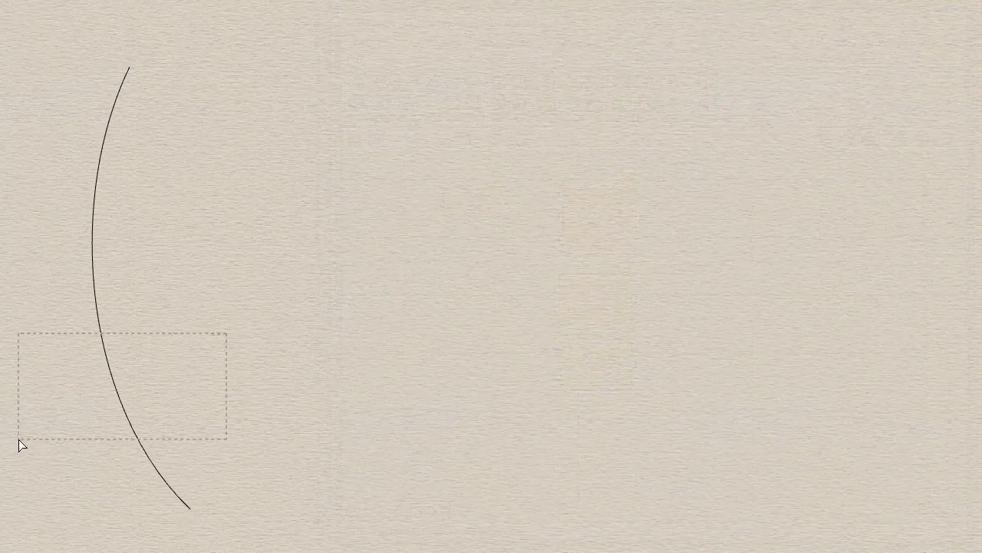
{"action": "left_click_drag", "start_coordinate": [19, 439], "coordinate": [18, 439]}
Shift the cull components aside, add a Divide Curve component fed by the Curve parameter, and wire its points to Cull Index's list input.
{"action": "left_click_drag", "start_coordinate": [719, 187], "coordinate": [550, 418]}
{"action": "left_click_drag", "start_coordinate": [591, 367], "coordinate": [714, 367]}
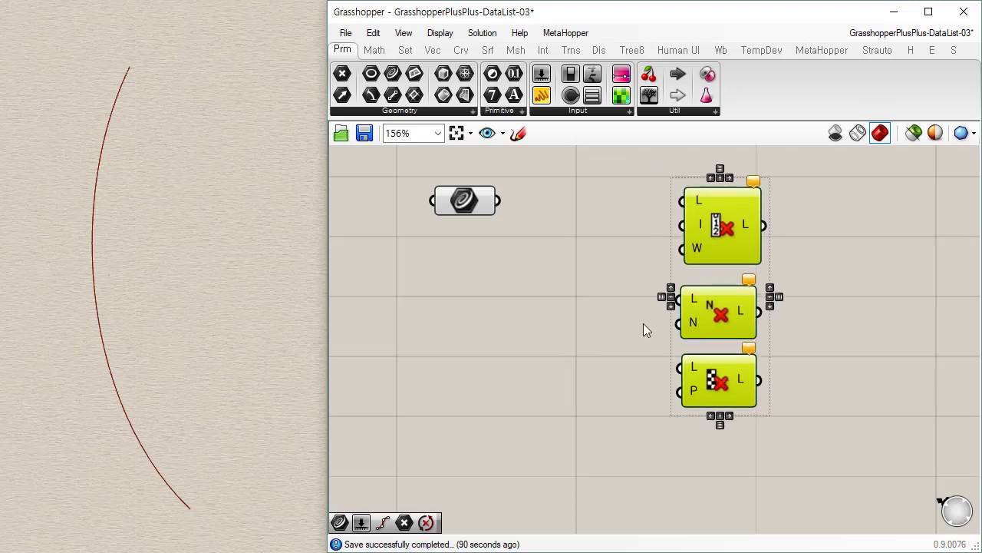
{"action": "left_click", "coordinate": [538, 215]}
{"action": "left_click", "coordinate": [461, 50]}
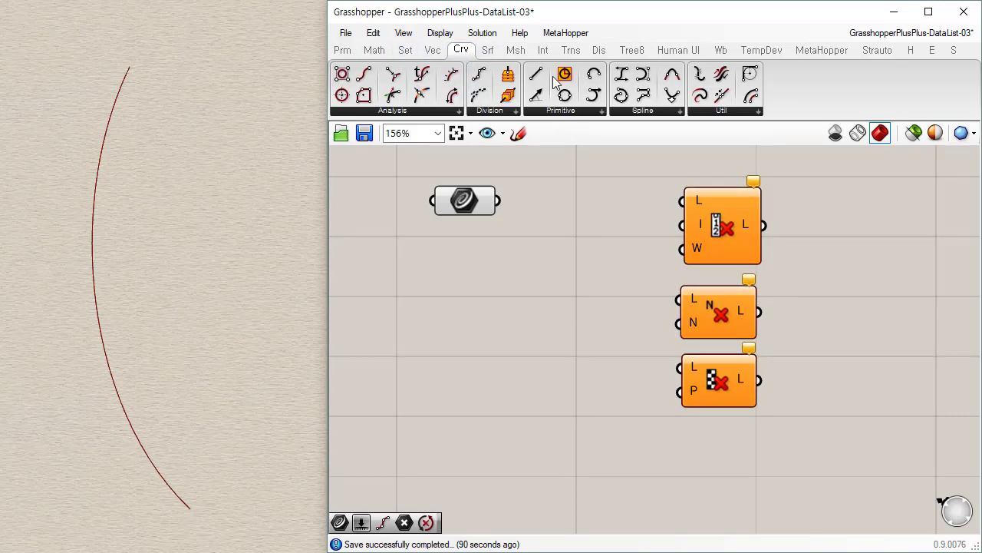
{"action": "left_click_drag", "start_coordinate": [479, 73], "coordinate": [521, 260]}
{"action": "left_click_drag", "start_coordinate": [497, 201], "coordinate": [481, 235]}
{"action": "left_click_drag", "start_coordinate": [528, 259], "coordinate": [681, 201]}
Space Cull Nth and Cull Pattern below Cull Index, and line up Divide Curve with Cull Index.
{"action": "left_click_drag", "start_coordinate": [786, 288], "coordinate": [676, 411]}
{"action": "left_click_drag", "start_coordinate": [723, 385], "coordinate": [749, 465]}
{"action": "left_click_drag", "start_coordinate": [751, 228], "coordinate": [768, 281]}
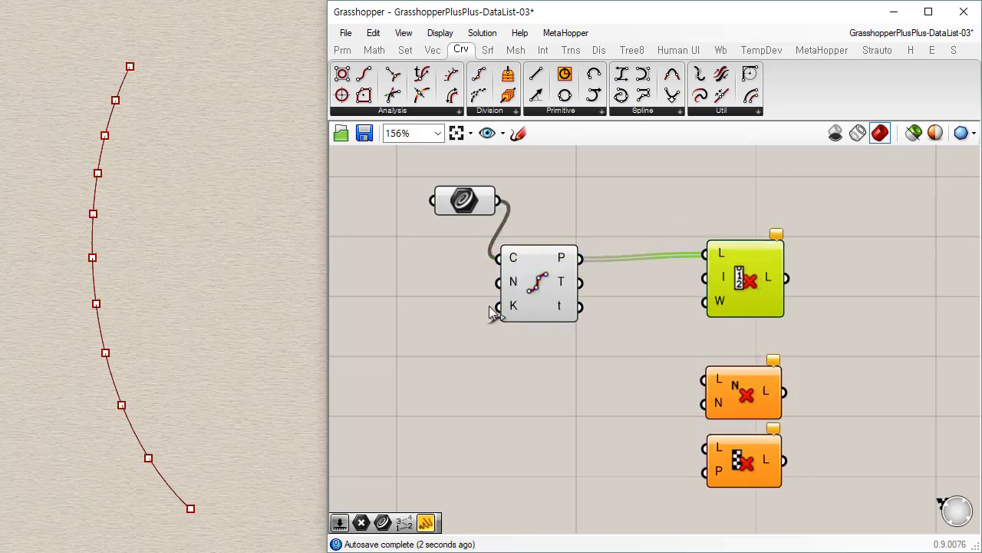
{"action": "left_click_drag", "start_coordinate": [530, 279], "coordinate": [547, 274]}
Add a number slider with value 5 and connect it to Cull Index's indices input.
{"action": "double_click", "coordinate": [489, 377]}
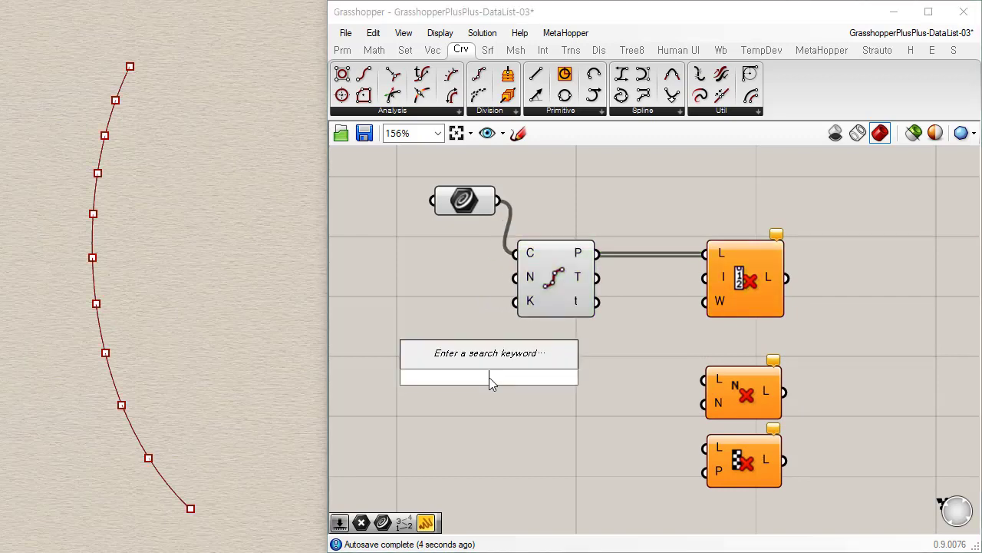
{"action": "type", "text": "5"}
{"action": "key", "text": "Return"}
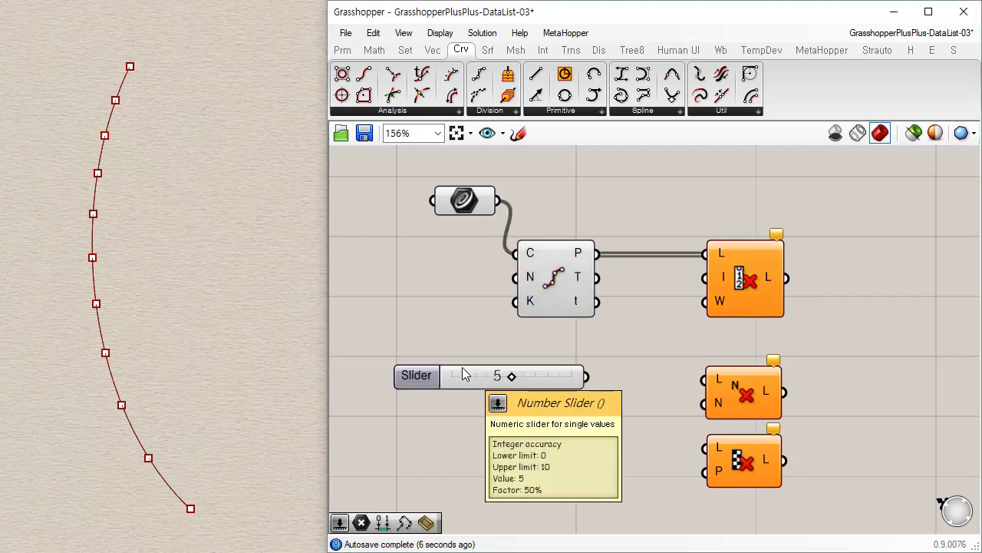
{"action": "left_click_drag", "start_coordinate": [725, 279], "coordinate": [574, 338]}
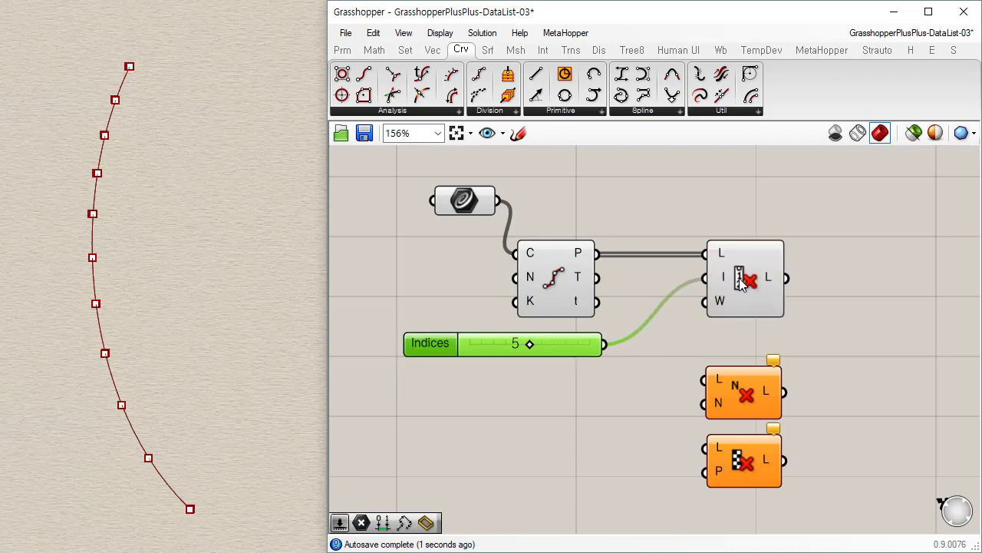
Add a Point parameter and wire Cull Index's output list into it.
{"action": "left_click", "coordinate": [756, 303]}
{"action": "left_click", "coordinate": [343, 50]}
{"action": "left_click_drag", "start_coordinate": [342, 74], "coordinate": [852, 278]}
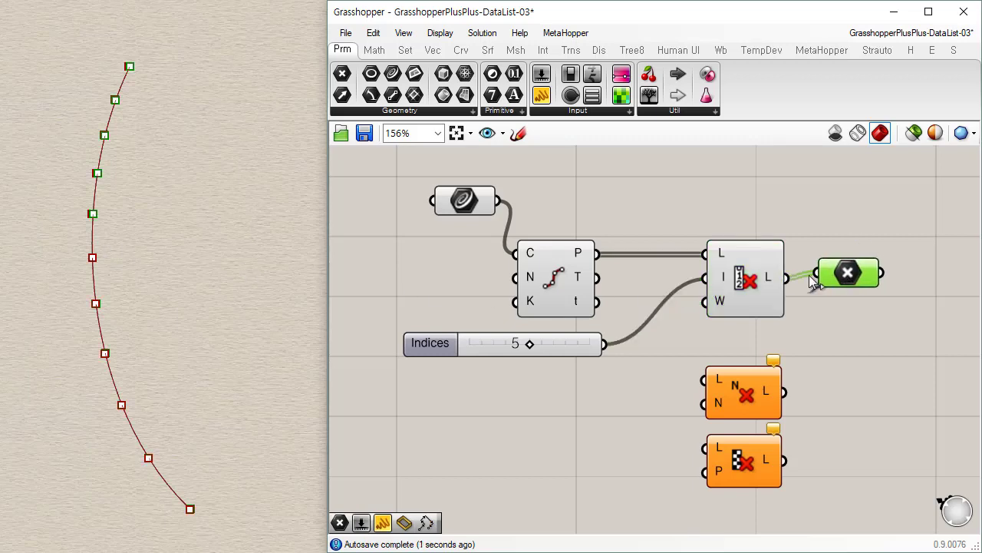
Turn off the preview of the Divide Curve and Cull Index components.
{"action": "left_click", "coordinate": [753, 275]}
{"action": "left_click_drag", "start_coordinate": [737, 193], "coordinate": [552, 298]}
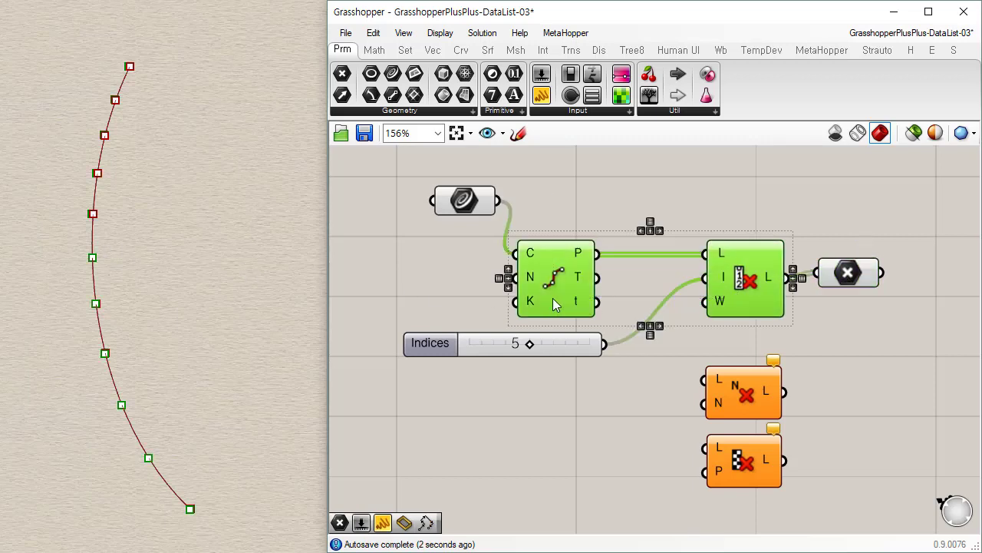
{"action": "left_click", "coordinate": [613, 205]}
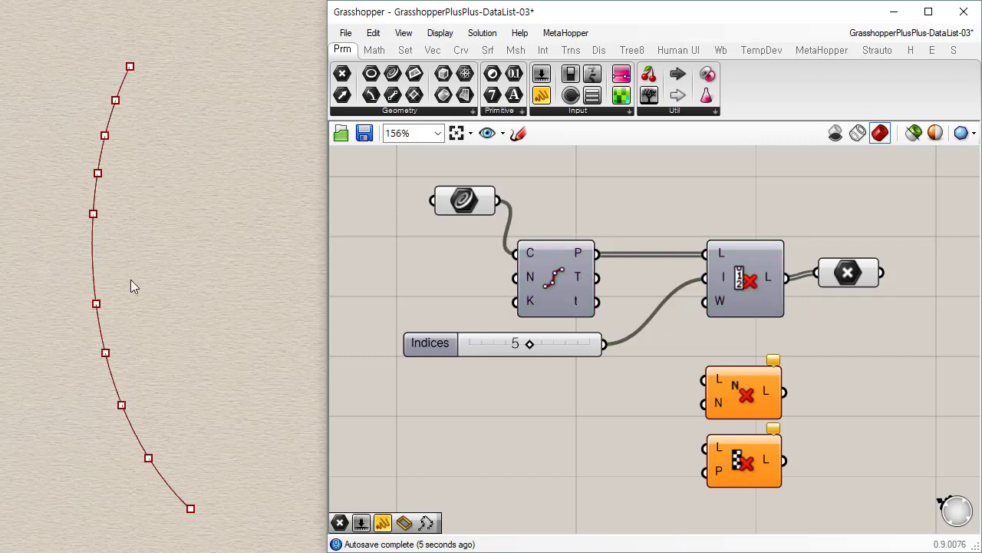
Add a Sphere component after the Point parameter and use the culled points as its base input.
{"action": "right_click_drag", "start_coordinate": [713, 331], "coordinate": [582, 320]}
{"action": "left_click", "coordinate": [727, 268]}
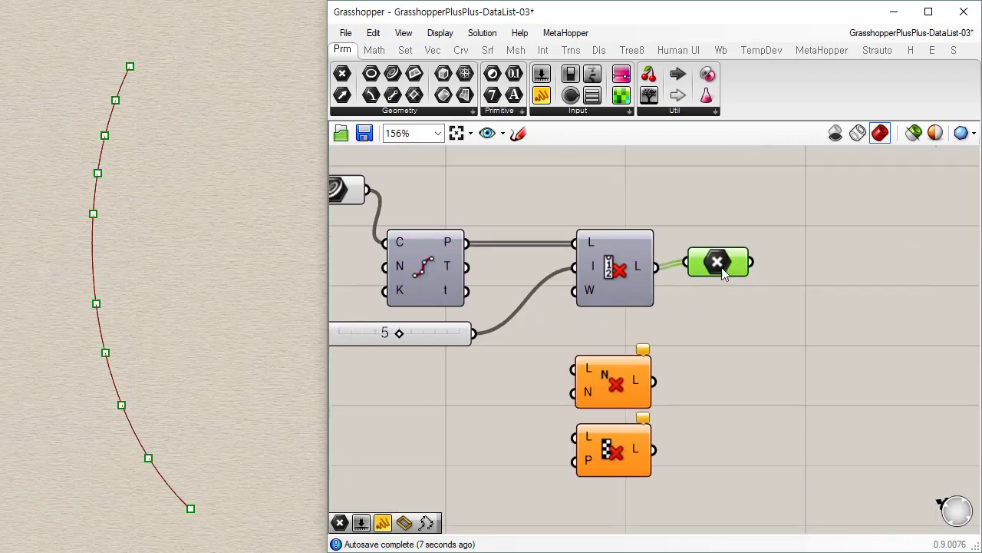
{"action": "double_click", "coordinate": [815, 305]}
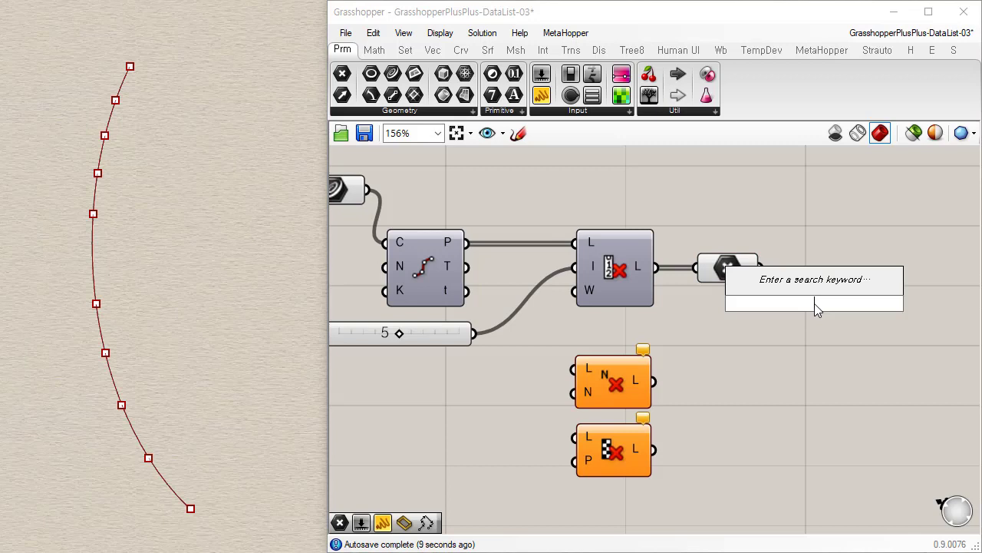
{"action": "type", "text": "sph"}
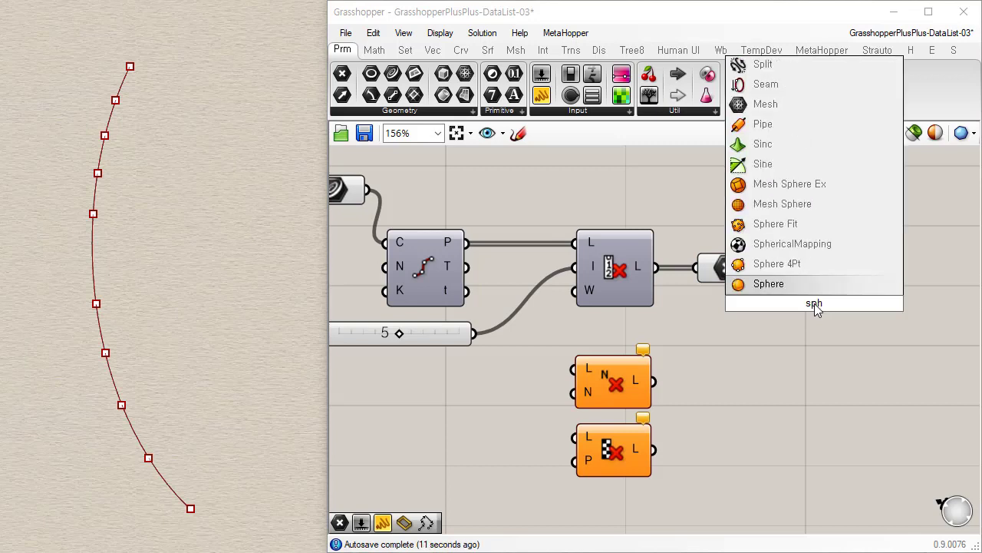
{"action": "left_click", "coordinate": [798, 282]}
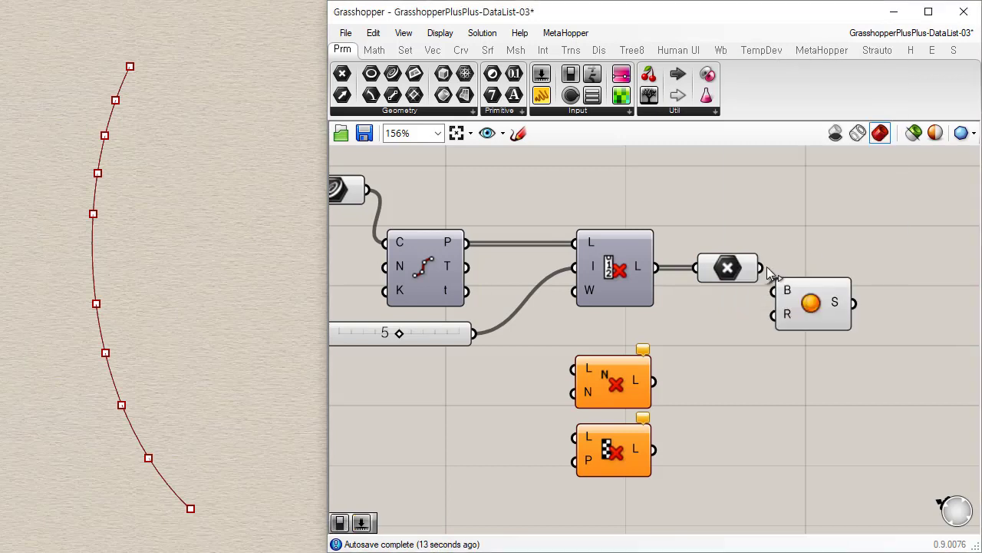
{"action": "left_click_drag", "start_coordinate": [769, 272], "coordinate": [849, 279]}
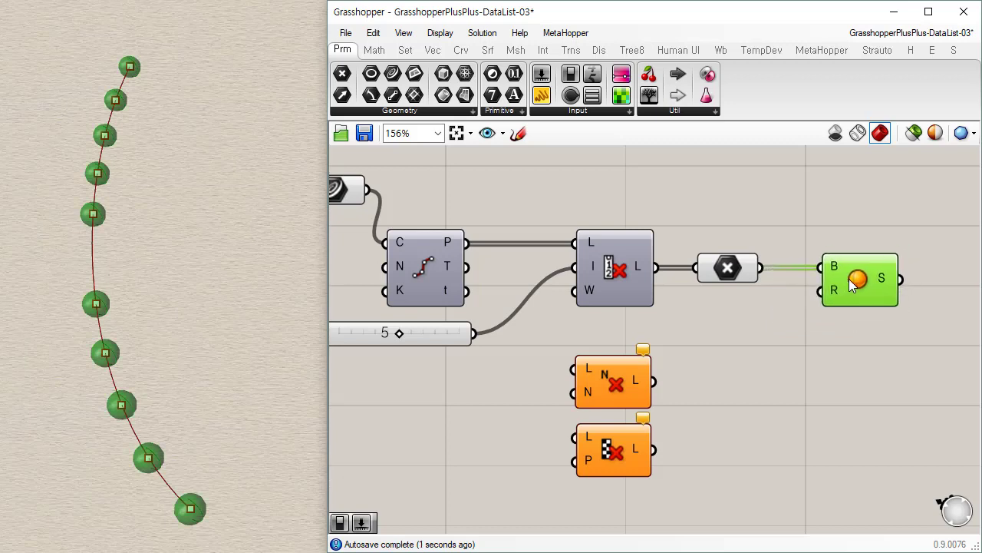
Turn the Divide Curve preview back on and set the Indices slider to 3.
{"action": "right_click_drag", "start_coordinate": [446, 216], "coordinate": [588, 230]}
{"action": "left_click", "coordinate": [564, 277]}
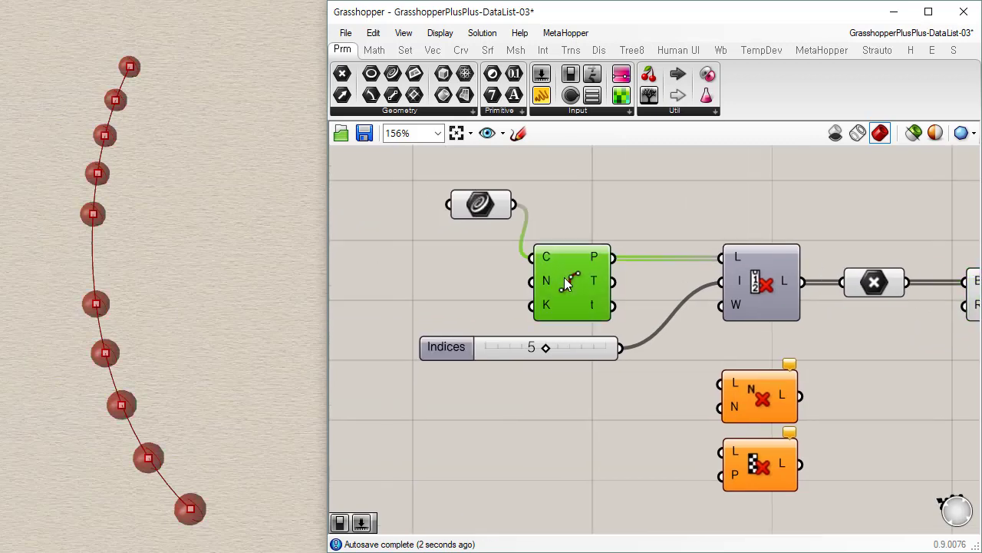
{"action": "left_click", "coordinate": [685, 348]}
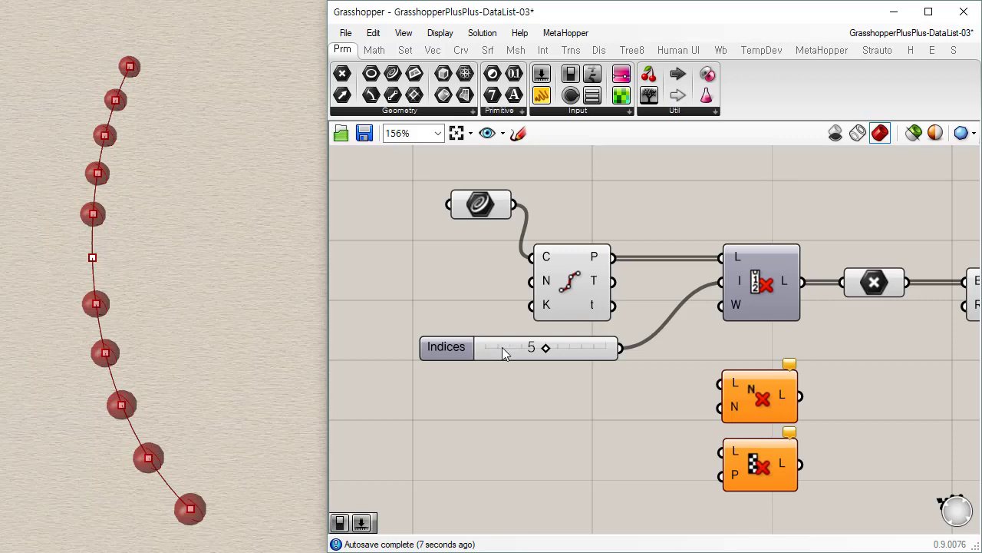
{"action": "left_click_drag", "start_coordinate": [545, 347], "coordinate": [521, 347]}
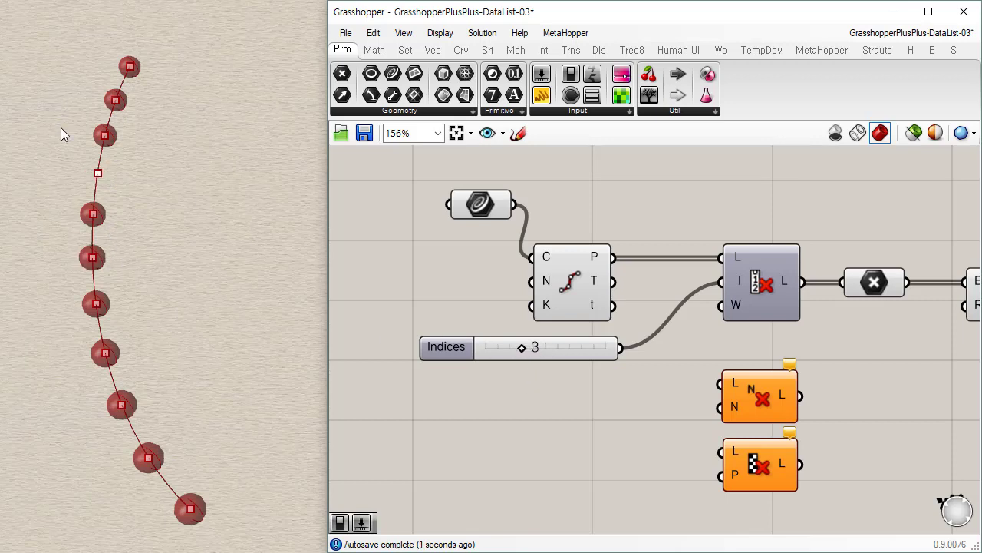
{"action": "right_click_drag", "start_coordinate": [582, 423], "coordinate": [469, 300]}
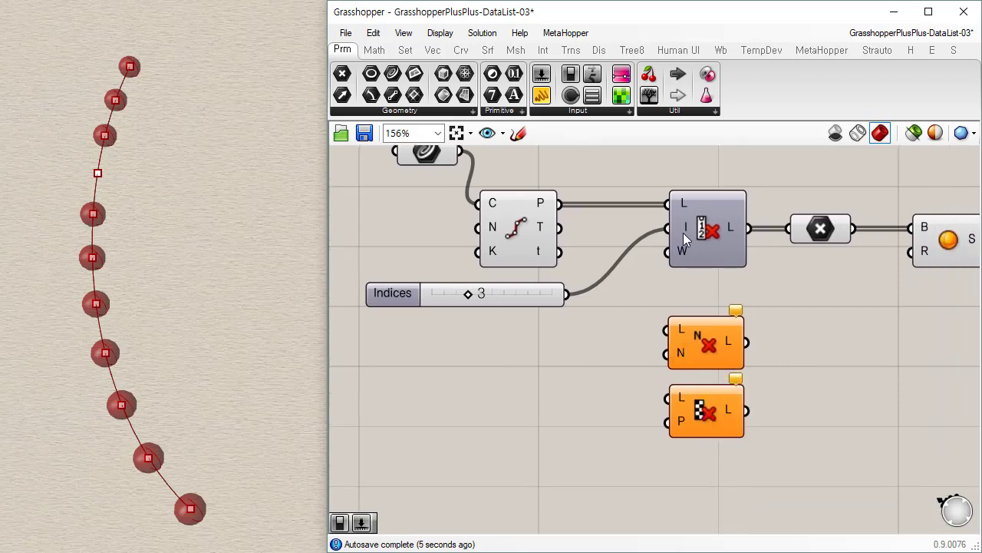
Duplicate the Indices slider twice and wire both copies into Cull Index's indices input alongside the original.
{"action": "mouse_move", "coordinate": [686, 234]}
{"action": "left_click", "coordinate": [504, 301]}
{"action": "key", "text": "ctrl+c"}
{"action": "key", "text": "ctrl+v"}
{"action": "key", "text": "ctrl+v"}
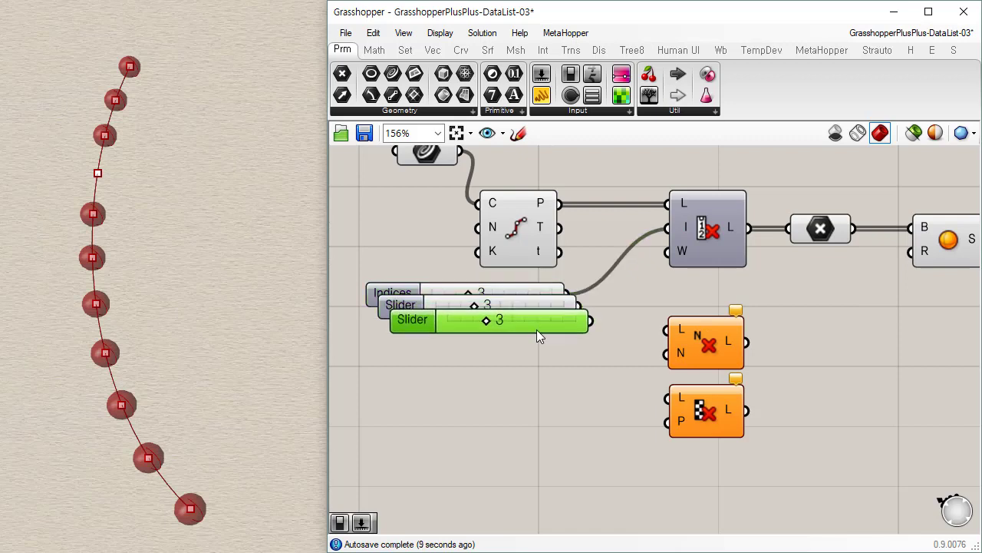
{"action": "left_click_drag", "start_coordinate": [526, 311], "coordinate": [668, 244]}
{"action": "left_click_drag", "start_coordinate": [572, 360], "coordinate": [666, 228]}
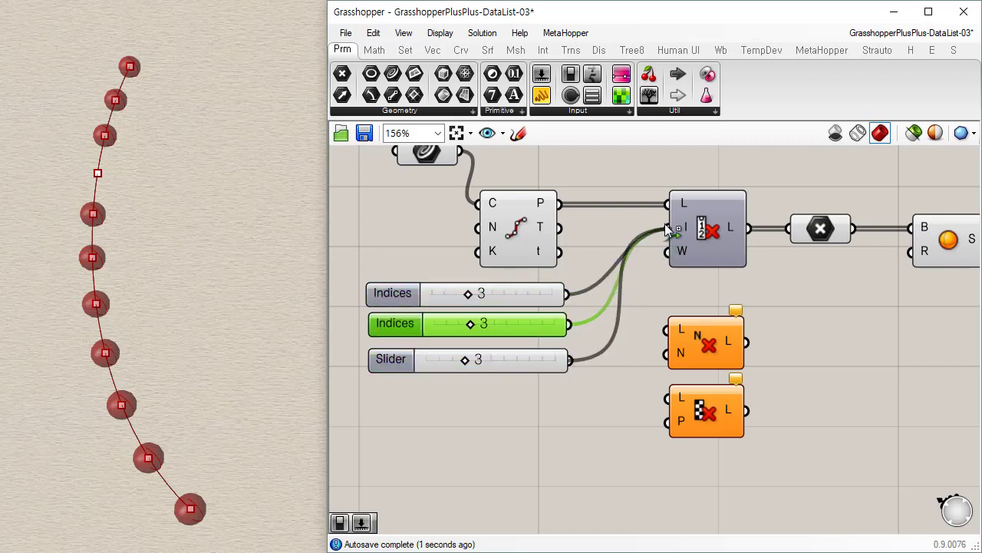
Set the two duplicated index sliders to 5 and 9.
{"action": "left_click_drag", "start_coordinate": [470, 326], "coordinate": [489, 323]}
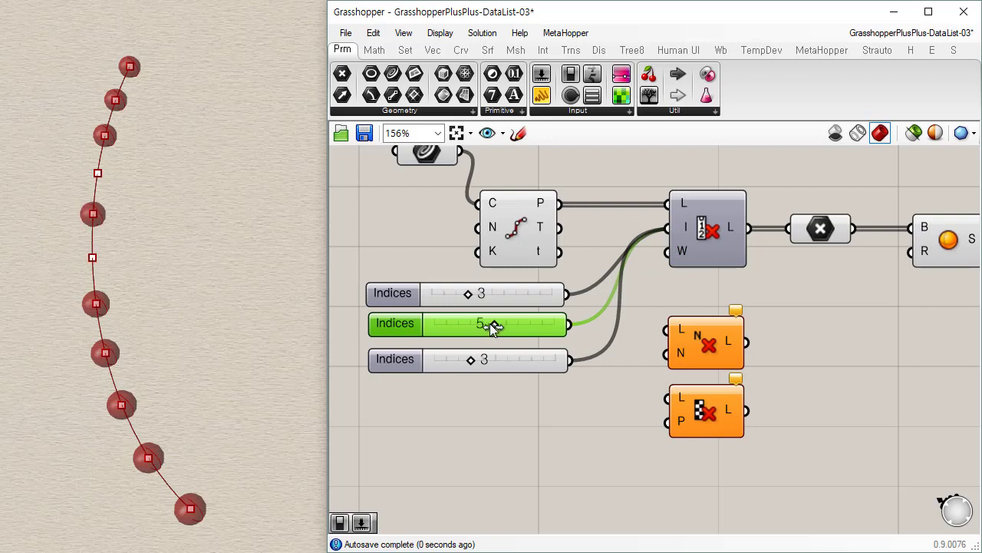
{"action": "left_click_drag", "start_coordinate": [472, 361], "coordinate": [546, 361]}
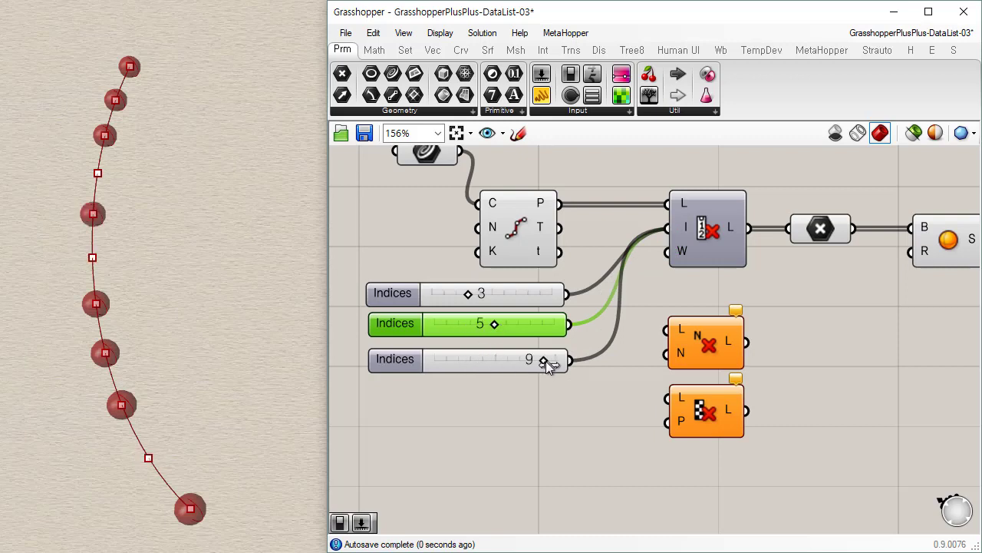
{"action": "left_click", "coordinate": [480, 426]}
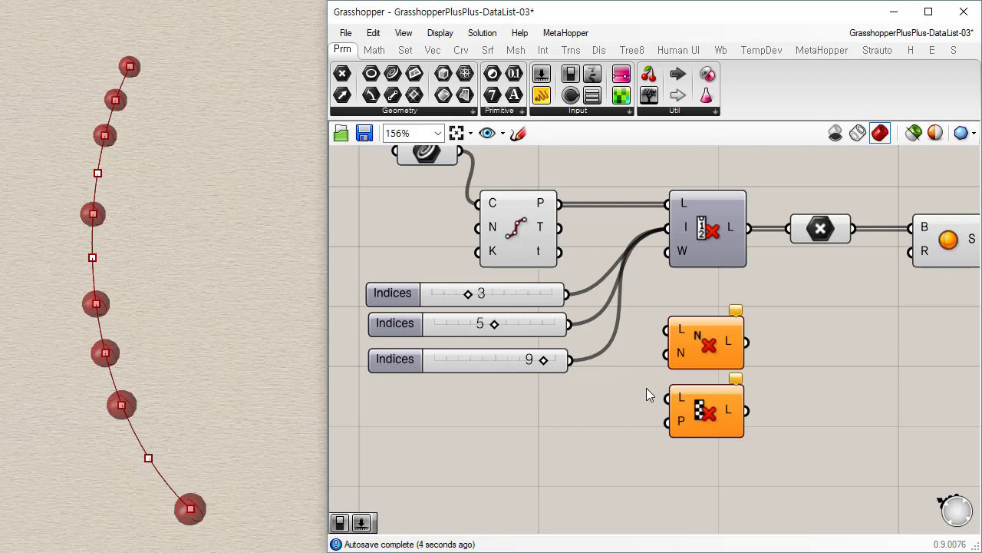
Delete the two duplicated index sliders, keeping only the original one.
{"action": "left_click_drag", "start_coordinate": [581, 401], "coordinate": [521, 340]}
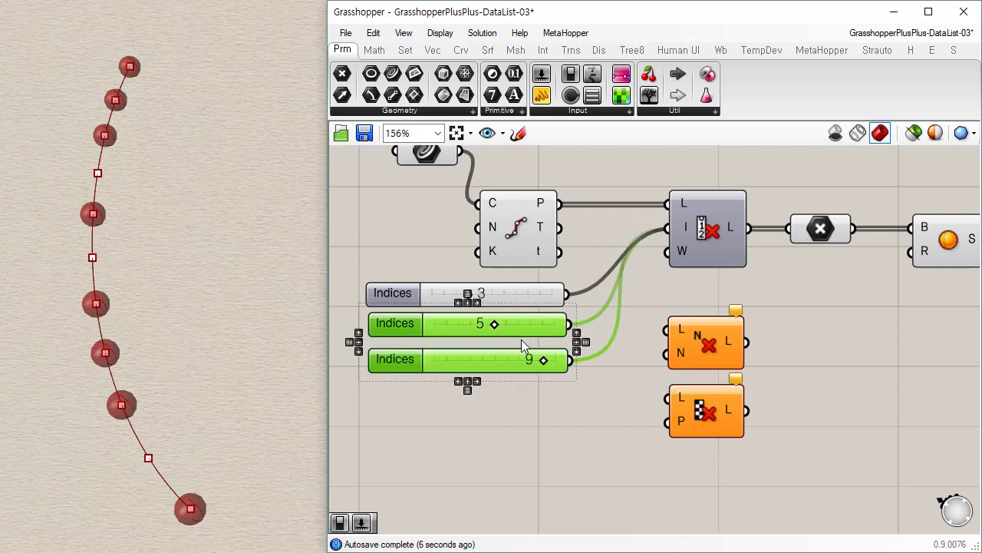
{"action": "key", "text": "Delete"}
Wire Divide Curve's points output to Cull Nth's list input.
{"action": "mouse_move", "coordinate": [684, 350]}
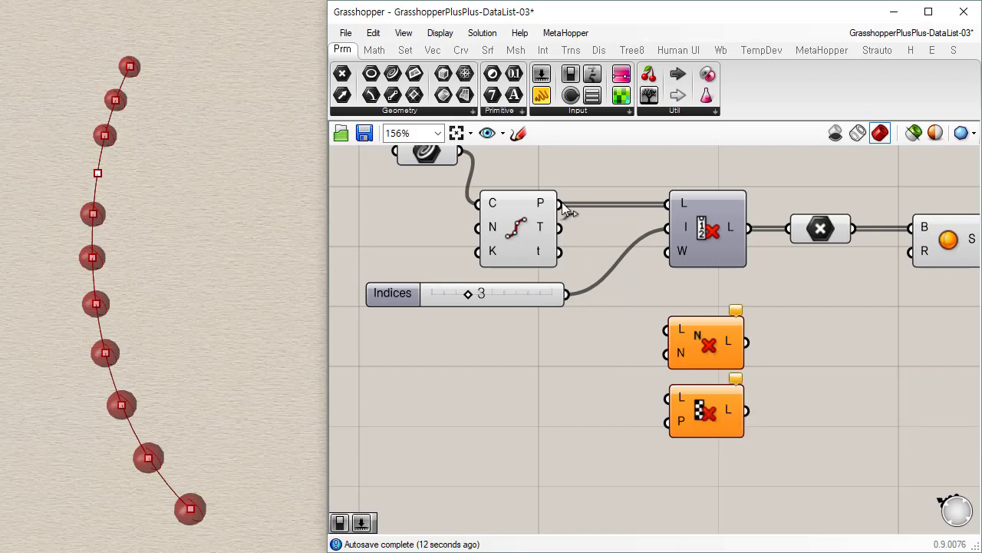
{"action": "left_click_drag", "start_coordinate": [562, 204], "coordinate": [666, 330]}
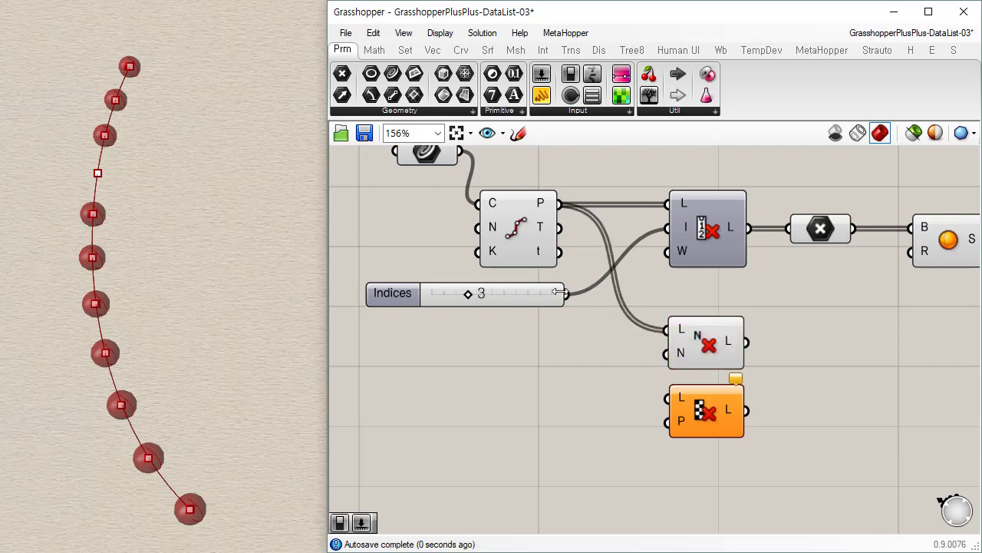
Wire the slider to Cull Nth's frequency input and its output to the Point parameter, aligning the slider beside Cull Nth.
{"action": "left_click_drag", "start_coordinate": [562, 293], "coordinate": [664, 354]}
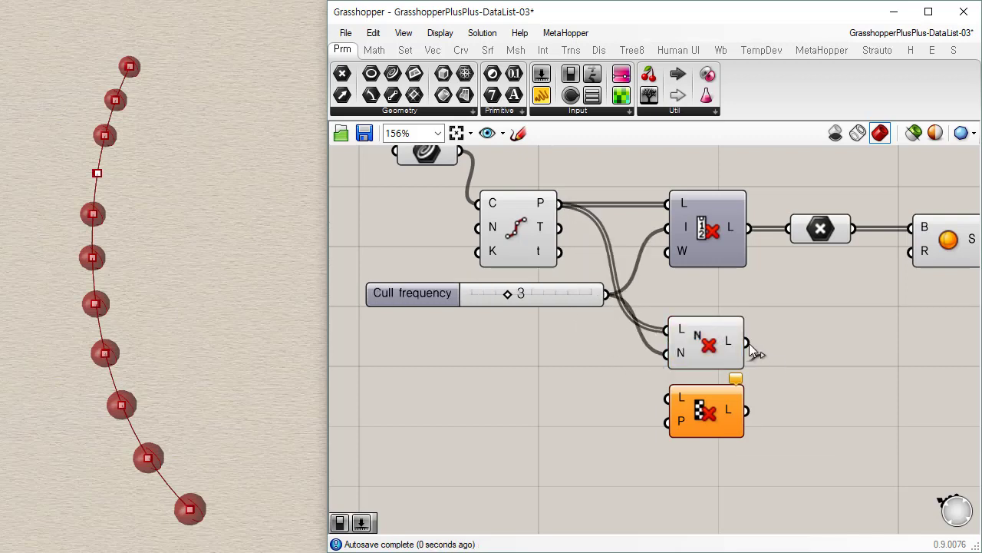
{"action": "left_click_drag", "start_coordinate": [748, 343], "coordinate": [788, 227]}
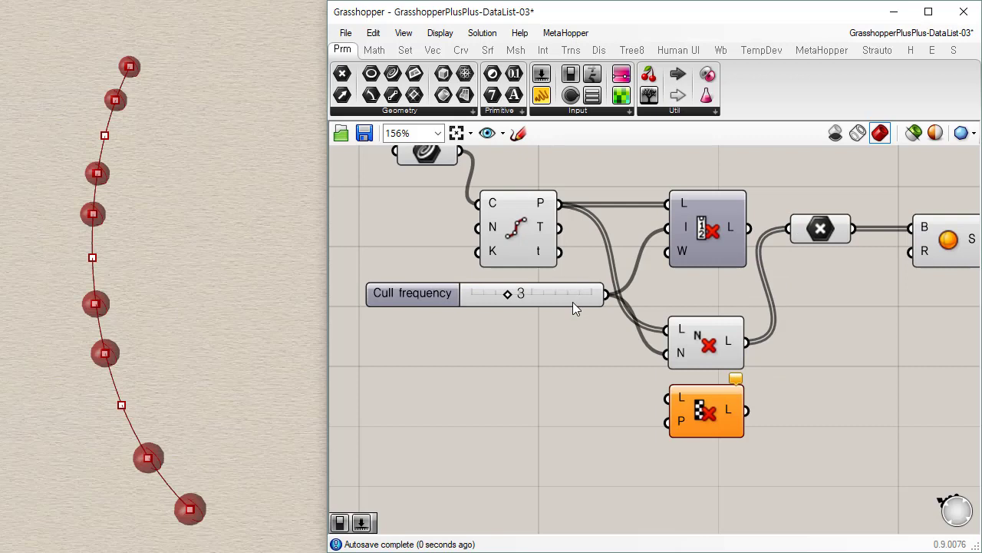
{"action": "left_click_drag", "start_coordinate": [572, 302], "coordinate": [557, 361]}
{"action": "left_click", "coordinate": [822, 340]}
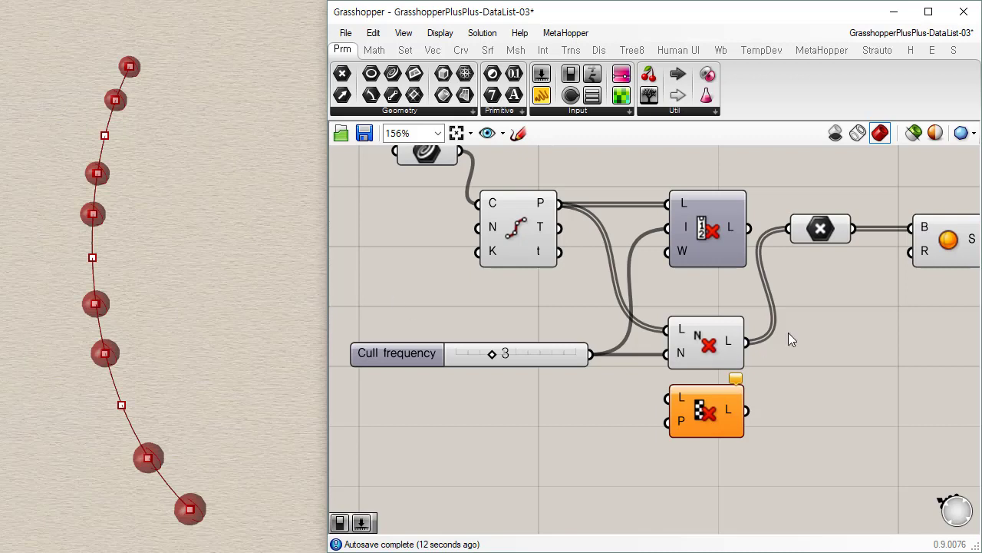
Test the Cull frequency slider at 2 and return it to 3.
{"action": "right_click_drag", "start_coordinate": [809, 268], "coordinate": [767, 243]}
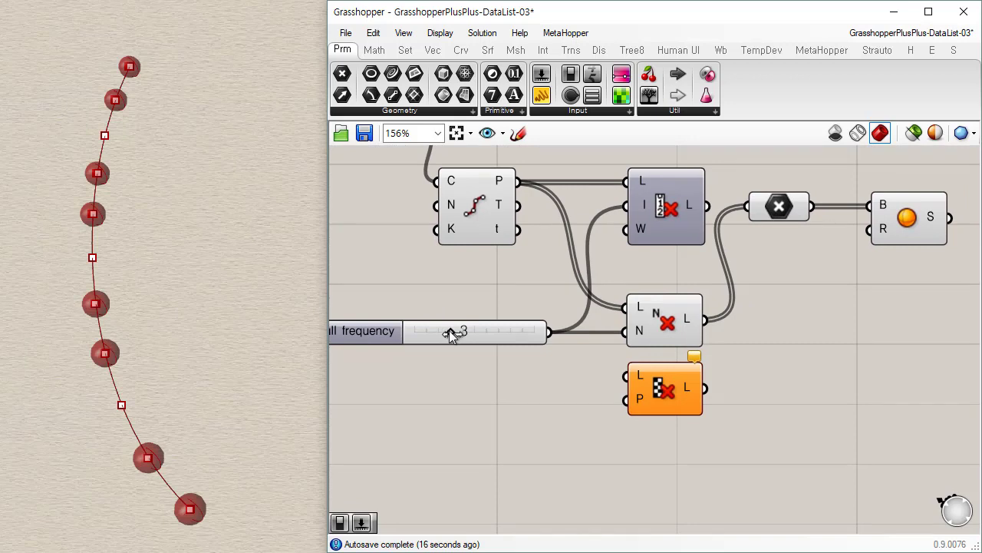
{"action": "left_click_drag", "start_coordinate": [449, 330], "coordinate": [438, 332]}
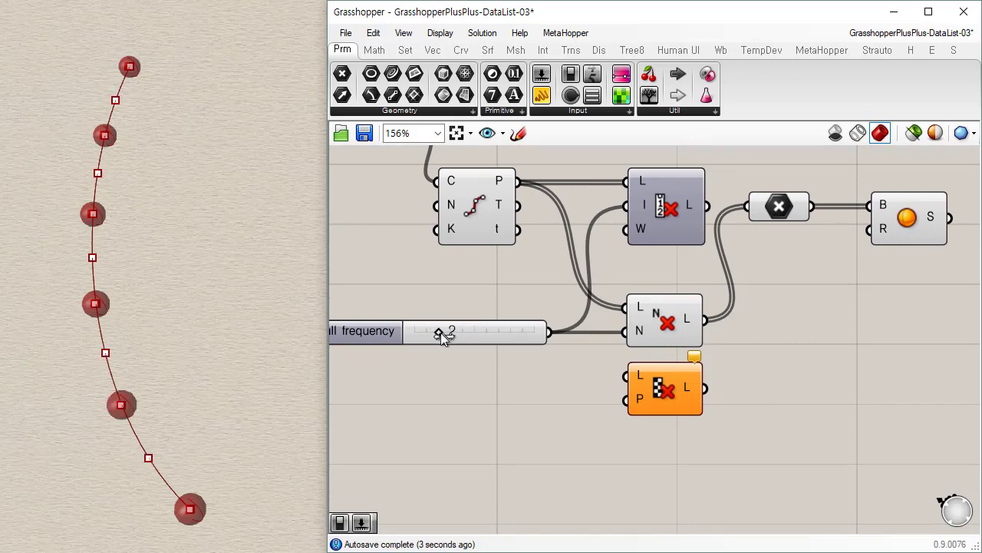
{"action": "mouse_move", "coordinate": [442, 332]}
{"action": "left_mouse_down"}
{"action": "mouse_move", "coordinate": [475, 333]}
{"action": "mouse_move", "coordinate": [453, 333]}
{"action": "left_mouse_up"}
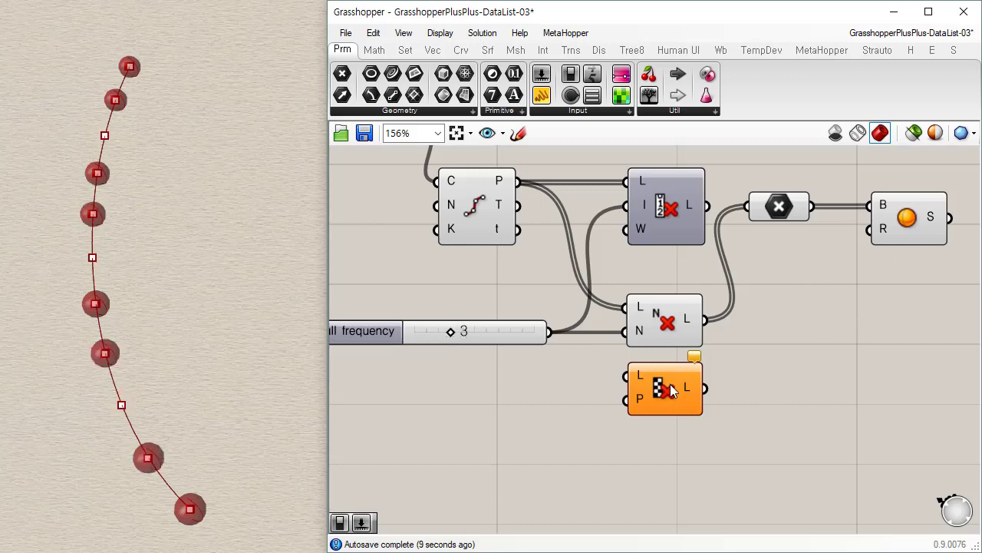
Wire Divide Curve's points to Cull Pattern's list input and Cull Pattern's output to the Point parameter, keeping the default pattern.
{"action": "mouse_move", "coordinate": [671, 385]}
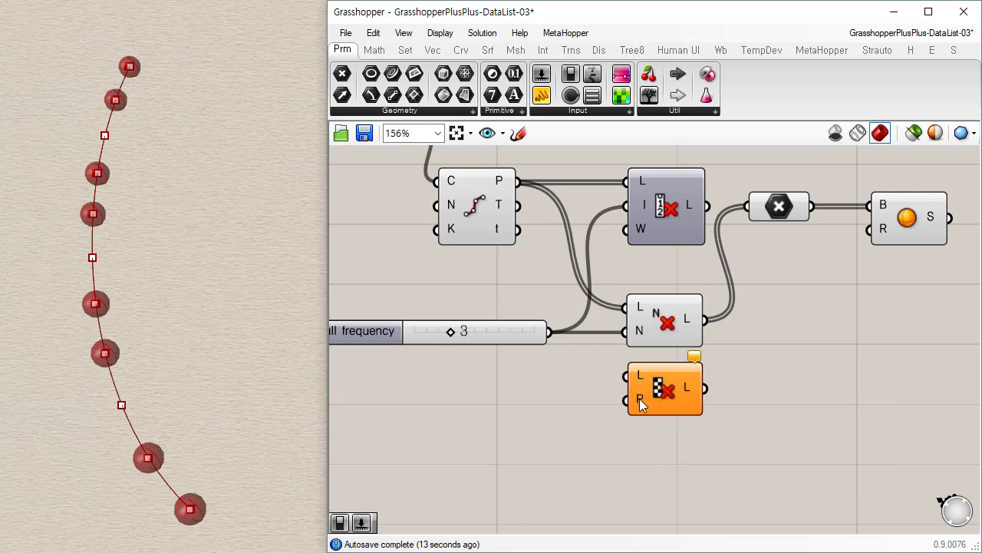
{"action": "mouse_move", "coordinate": [641, 405]}
{"action": "left_click_drag", "start_coordinate": [518, 182], "coordinate": [628, 383]}
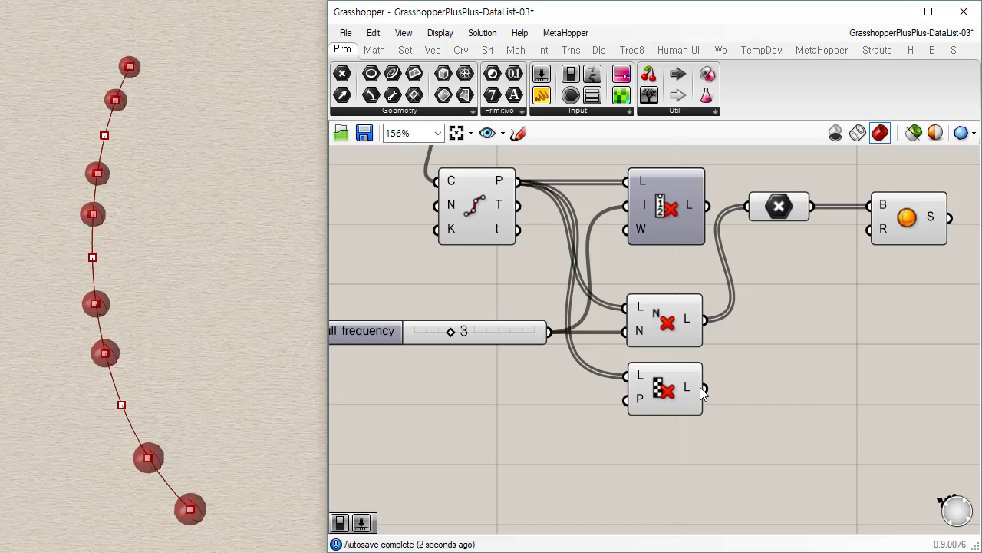
{"action": "left_click_drag", "start_coordinate": [700, 387], "coordinate": [800, 219]}
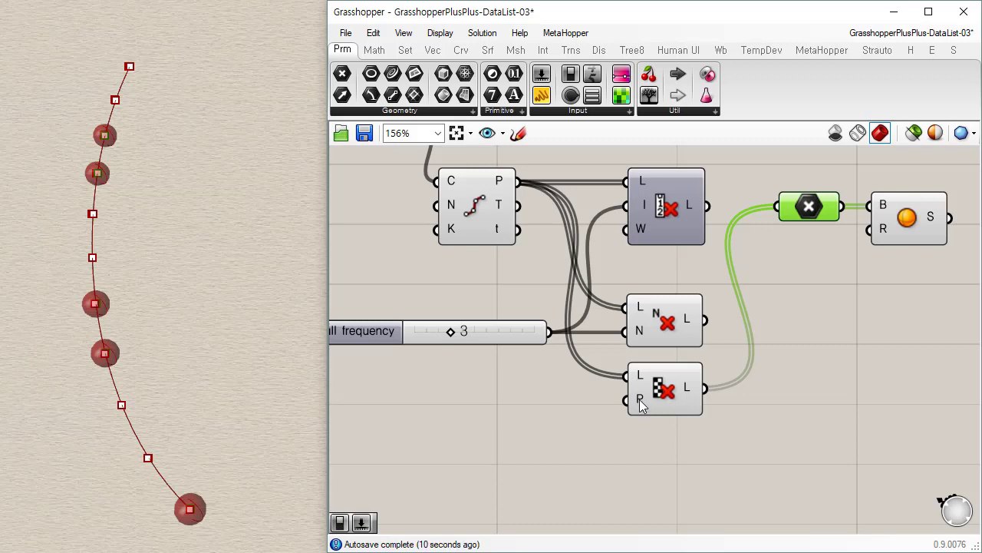
{"action": "mouse_move", "coordinate": [639, 399]}
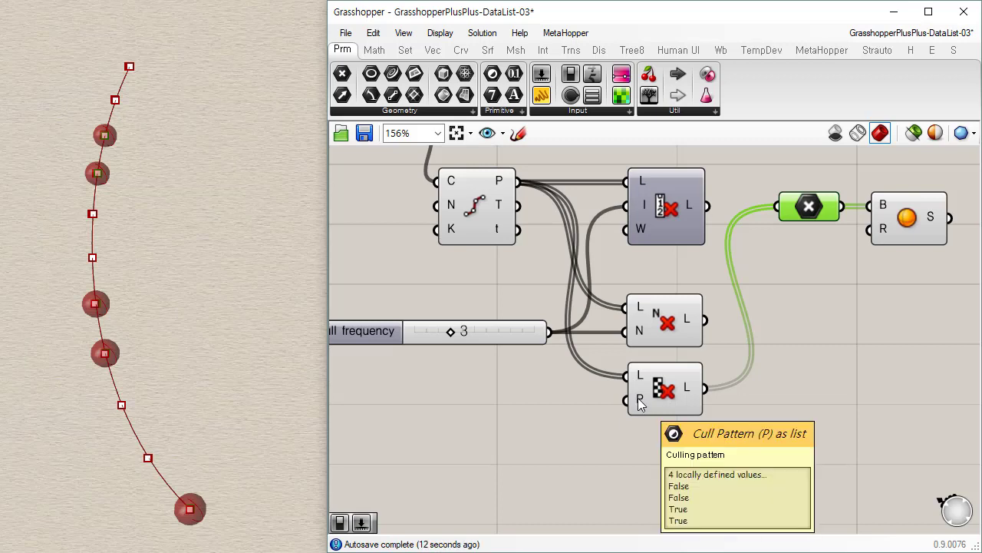
Place a Dispatch component below Cull Pattern and inspect its A and B outputs.
{"action": "left_click", "coordinate": [409, 52]}
{"action": "left_click", "coordinate": [380, 113]}
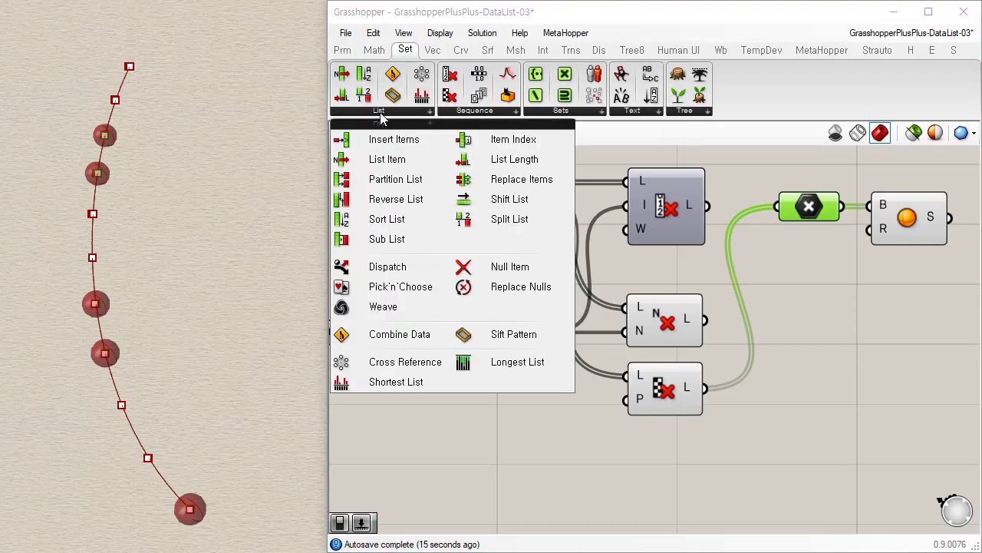
{"action": "left_click", "coordinate": [386, 267]}
{"action": "left_click", "coordinate": [666, 456]}
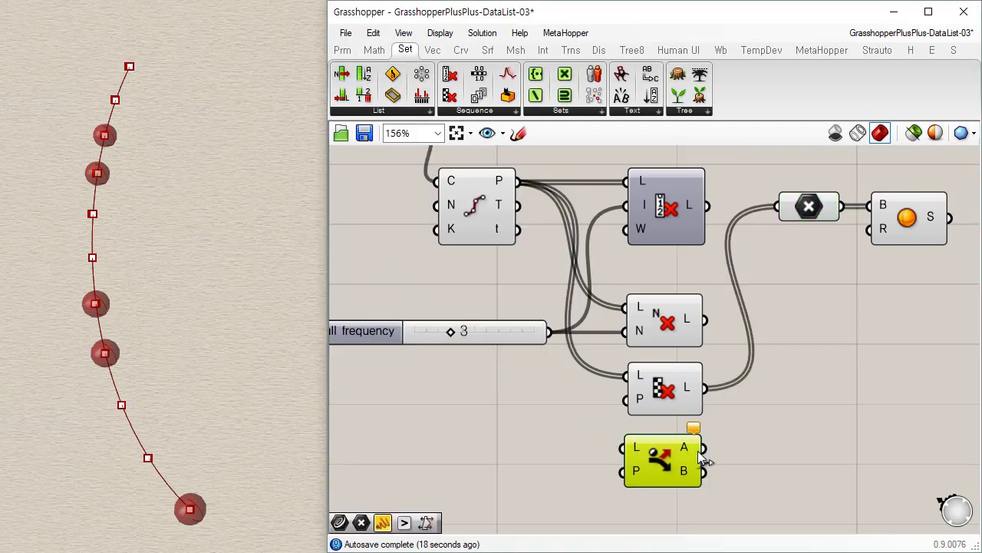
{"action": "mouse_move", "coordinate": [701, 457]}
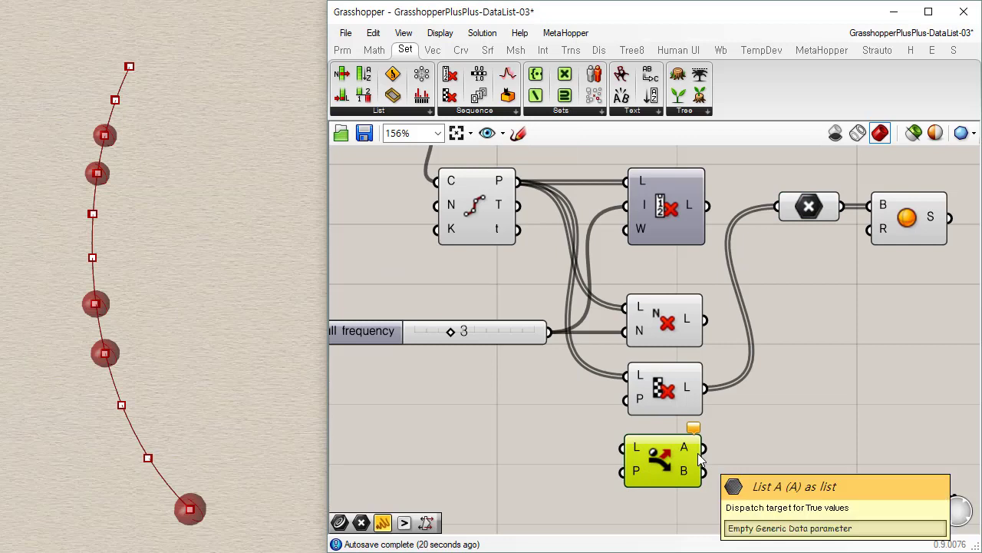
{"action": "mouse_move", "coordinate": [691, 476]}
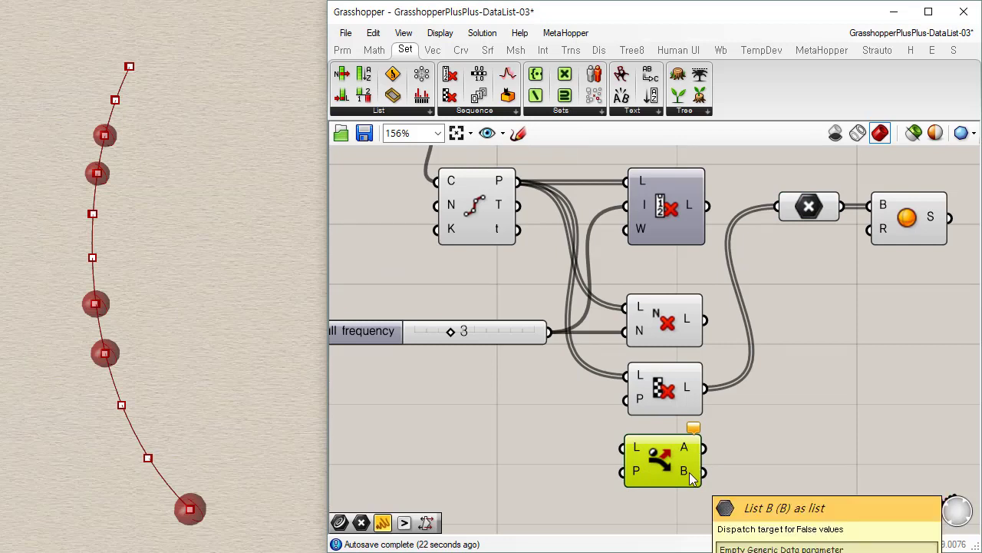
Wire Divide Curve's points to Dispatch's list input, and feed output A and then output B into the Point parameter.
{"action": "left_click_drag", "start_coordinate": [518, 182], "coordinate": [623, 448]}
{"action": "mouse_move", "coordinate": [638, 466]}
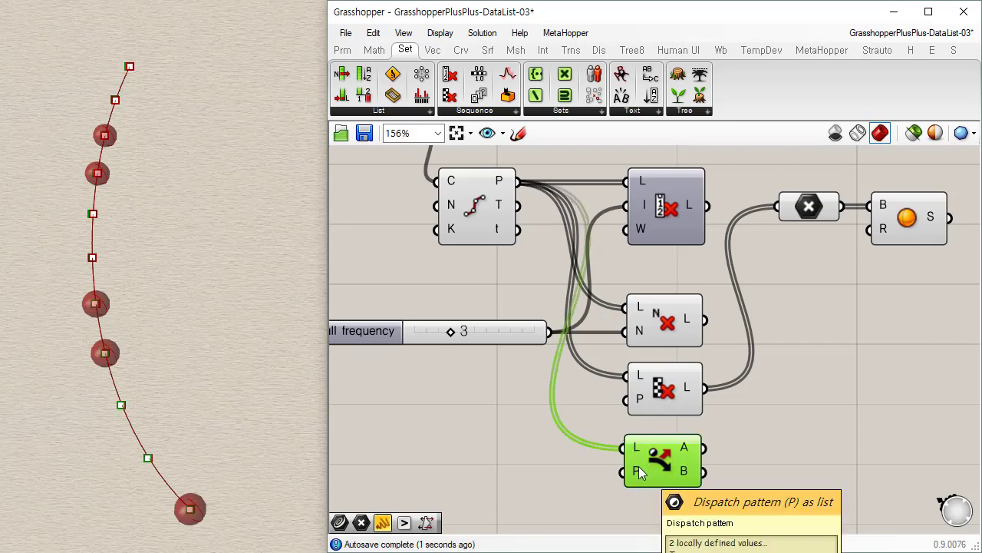
{"action": "left_click", "coordinate": [595, 476]}
{"action": "double_click", "coordinate": [594, 476]}
{"action": "left_click_drag", "start_coordinate": [703, 448], "coordinate": [777, 206]}
{"action": "left_click_drag", "start_coordinate": [700, 477], "coordinate": [775, 208]}
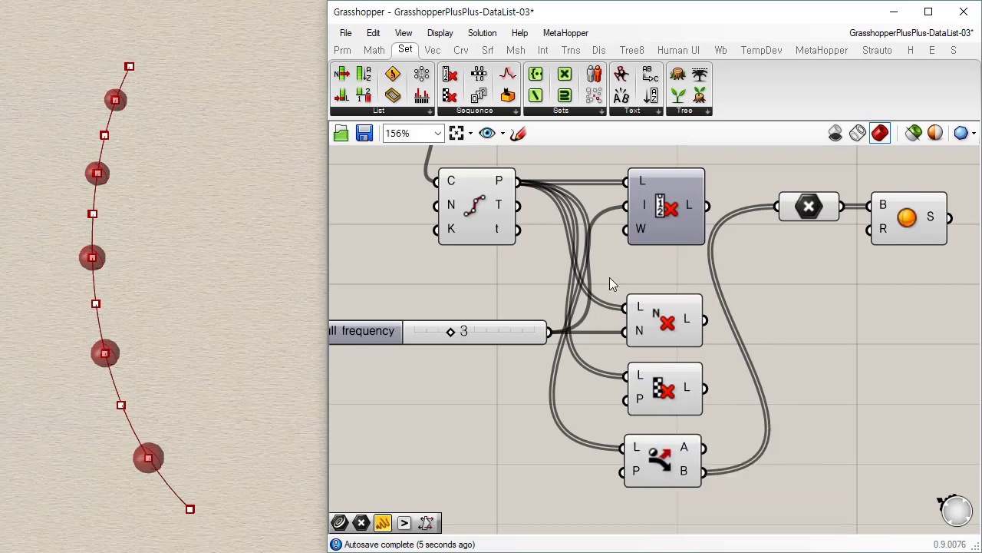
Add a Random Reduce component, inspect its reduction input and position it below Dispatch.
{"action": "left_click", "coordinate": [512, 111]}
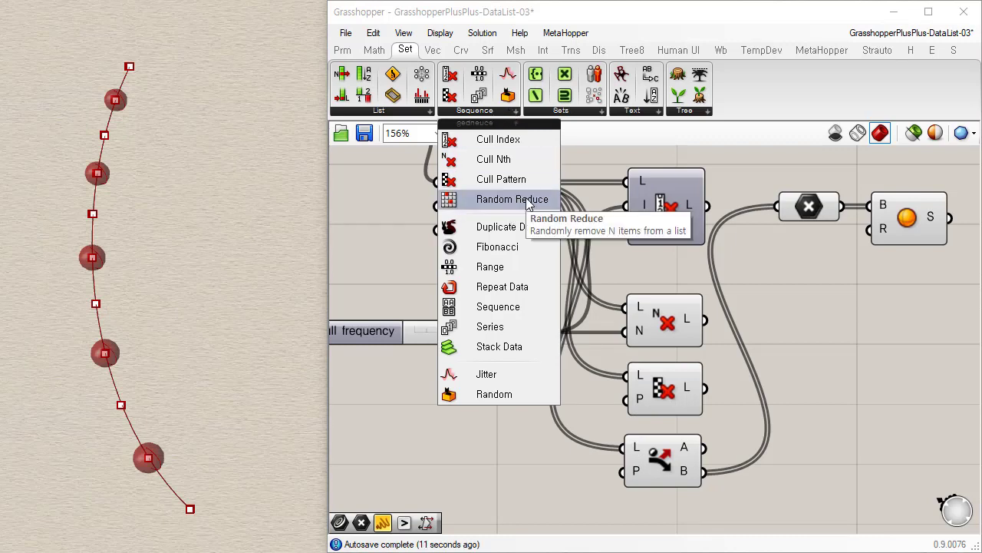
{"action": "left_click_drag", "start_coordinate": [526, 204], "coordinate": [893, 353]}
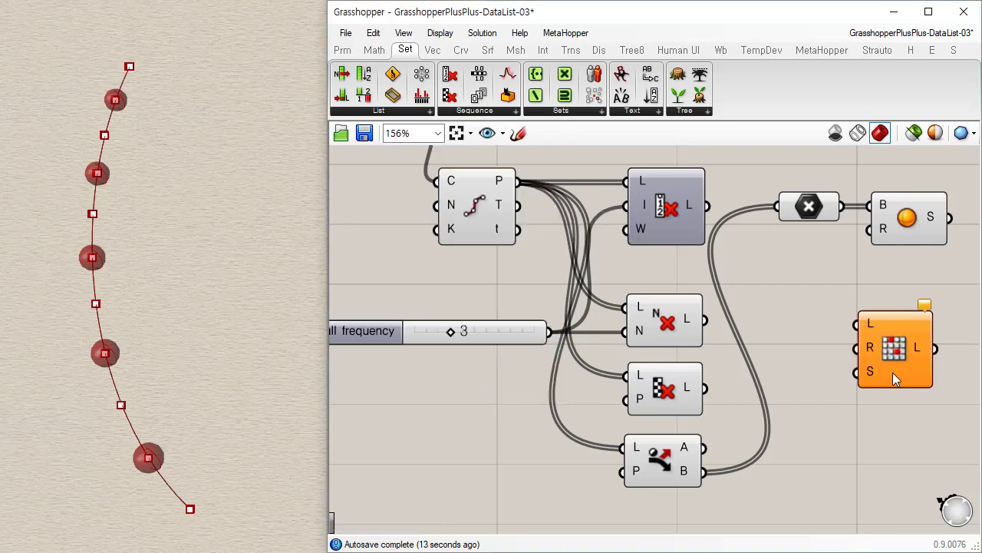
{"action": "right_click_drag", "start_coordinate": [812, 399], "coordinate": [681, 420]}
{"action": "mouse_move", "coordinate": [740, 319]}
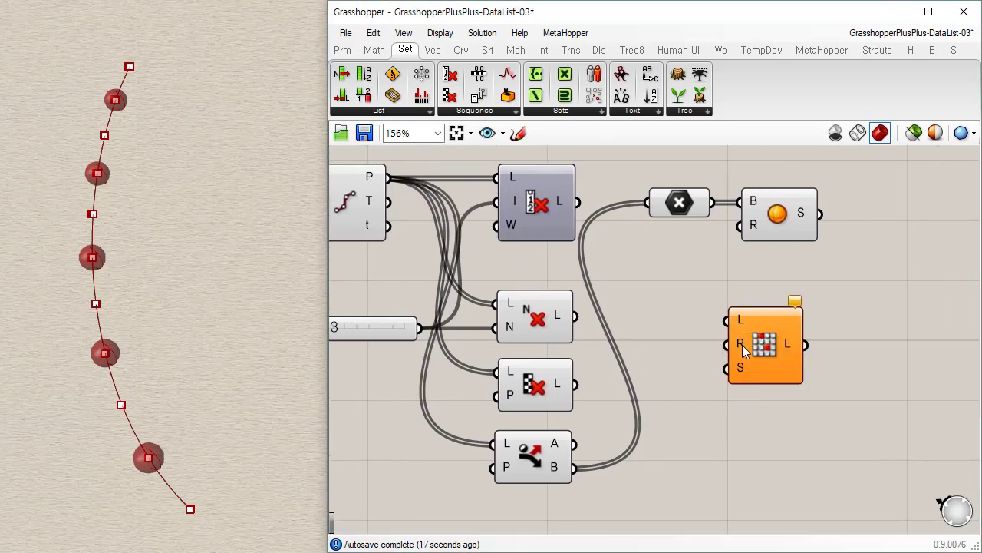
{"action": "mouse_move", "coordinate": [743, 350]}
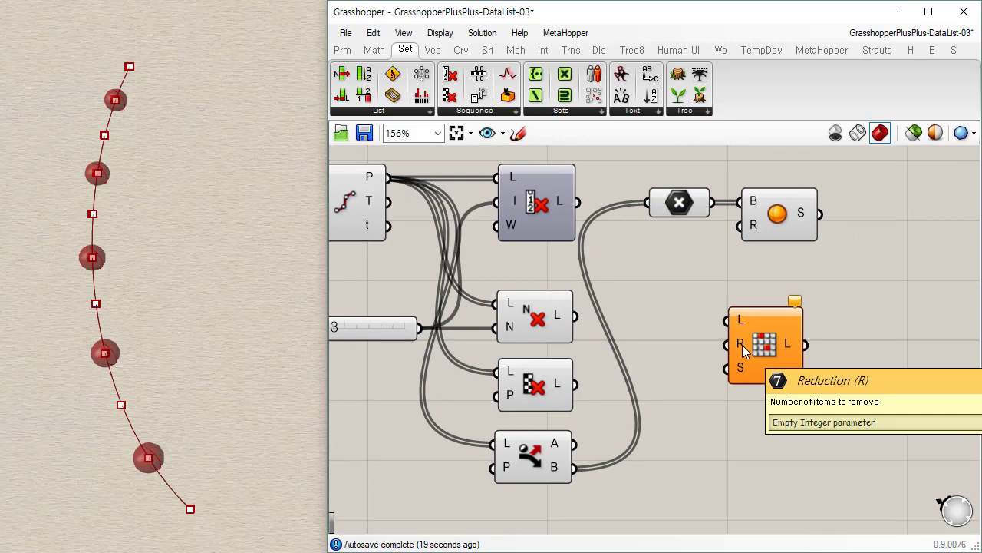
{"action": "left_click", "coordinate": [756, 380]}
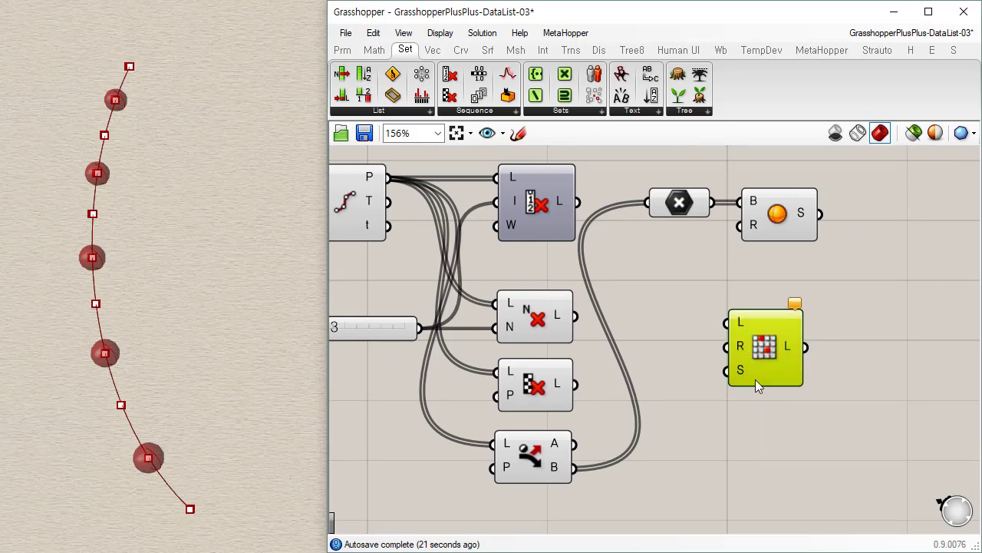
{"action": "left_click_drag", "start_coordinate": [756, 386], "coordinate": [675, 485]}
{"action": "right_click_drag", "start_coordinate": [700, 467], "coordinate": [888, 340]}
{"action": "left_click_drag", "start_coordinate": [888, 340], "coordinate": [728, 441]}
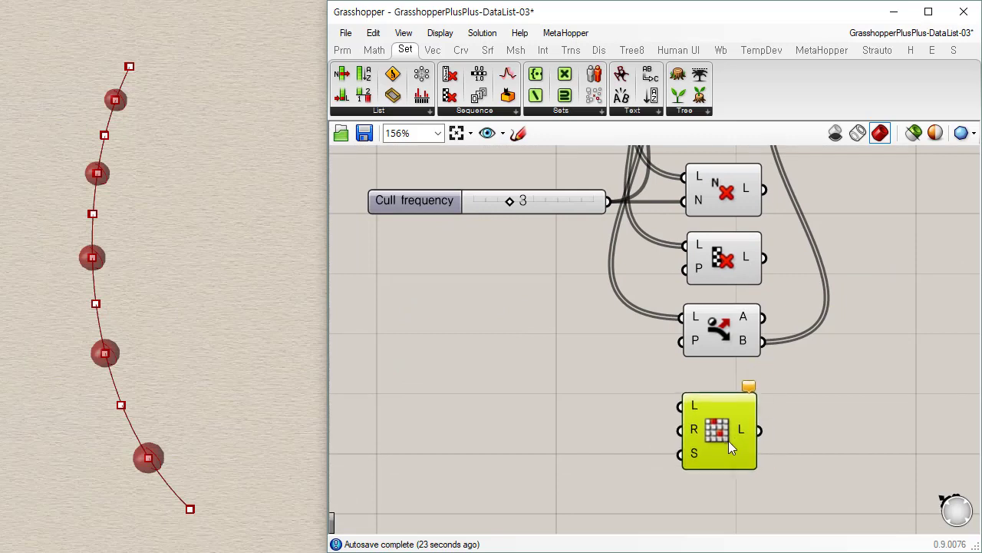
Wire Divide Curve's points to Random Reduce's list input and the Cull frequency slider to its reduction input.
{"action": "right_click_drag", "start_coordinate": [530, 258], "coordinate": [544, 356]}
{"action": "scroll", "coordinate": [553, 267], "scroll_direction": "down", "scroll_amount": 3}
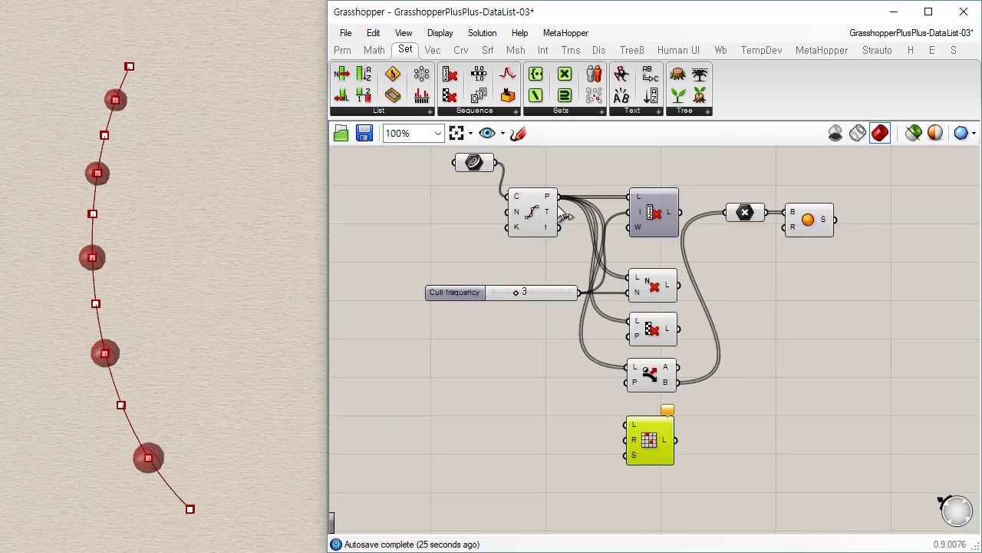
{"action": "left_click_drag", "start_coordinate": [560, 198], "coordinate": [626, 427]}
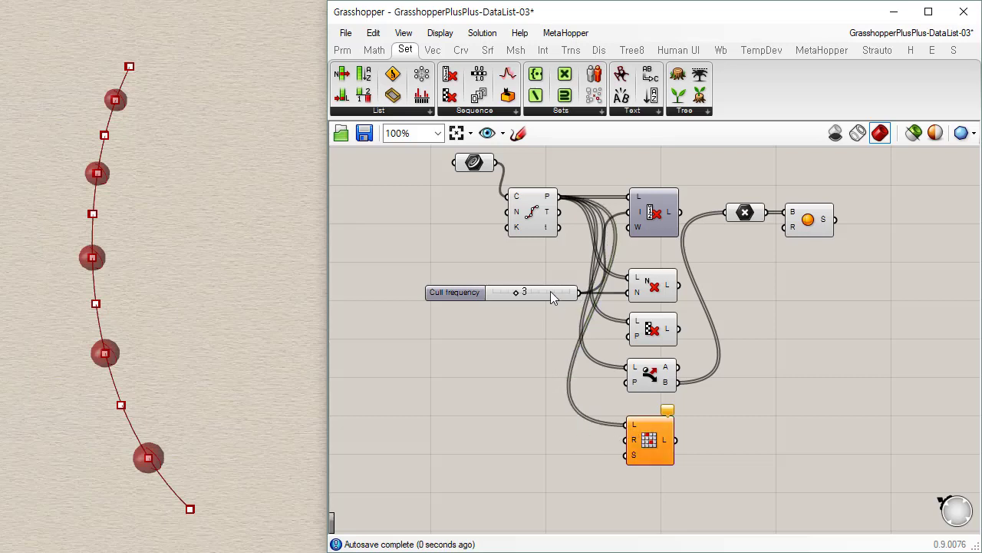
{"action": "left_click_drag", "start_coordinate": [541, 297], "coordinate": [505, 278]}
{"action": "scroll", "coordinate": [556, 413], "scroll_direction": "up", "scroll_amount": 4}
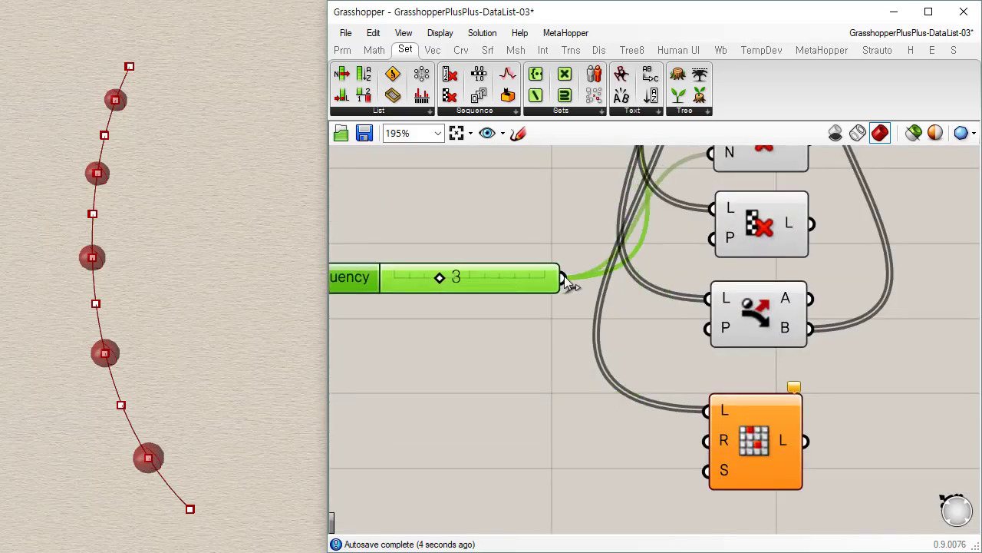
{"action": "left_click_drag", "start_coordinate": [567, 279], "coordinate": [708, 443]}
Connect Random Reduce's list output to the Point parameter in place of Dispatch's output.
{"action": "right_click_drag", "start_coordinate": [612, 440], "coordinate": [420, 424]}
{"action": "scroll", "coordinate": [460, 437], "scroll_direction": "down", "scroll_amount": 2}
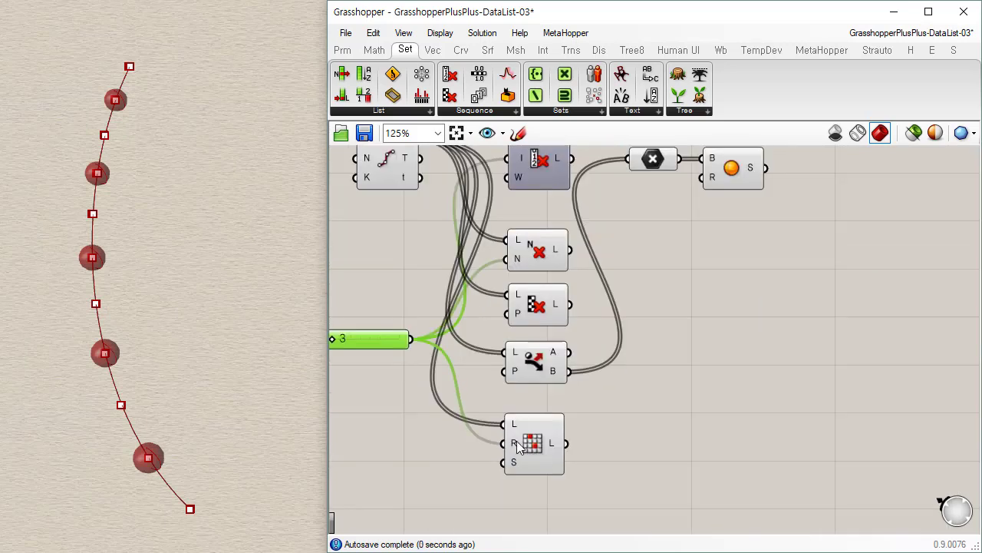
{"action": "left_click_drag", "start_coordinate": [558, 445], "coordinate": [631, 174]}
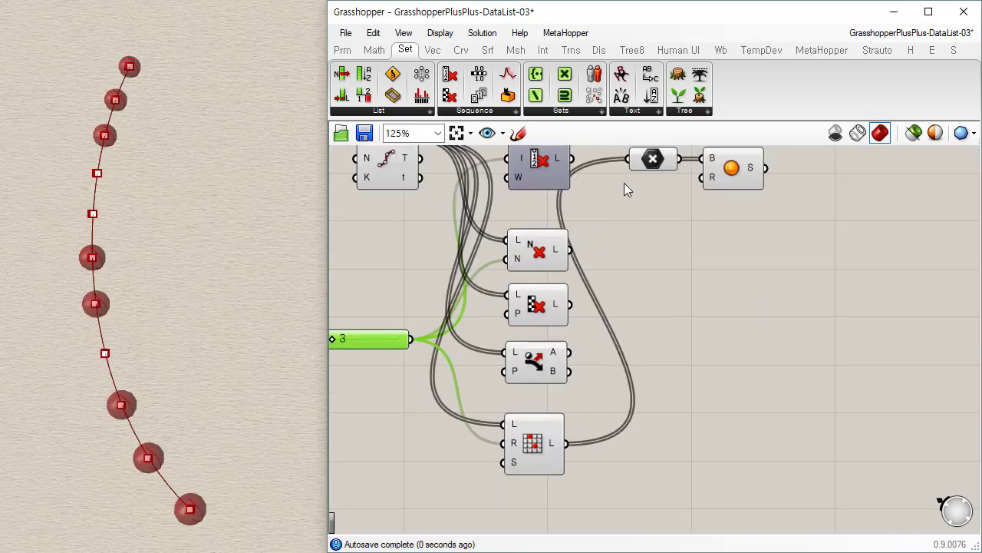
Turn off the preview of Cull Nth, Cull Pattern and Dispatch, and align Random Reduce beneath them.
{"action": "left_click", "coordinate": [690, 357]}
{"action": "left_click_drag", "start_coordinate": [592, 223], "coordinate": [544, 367]}
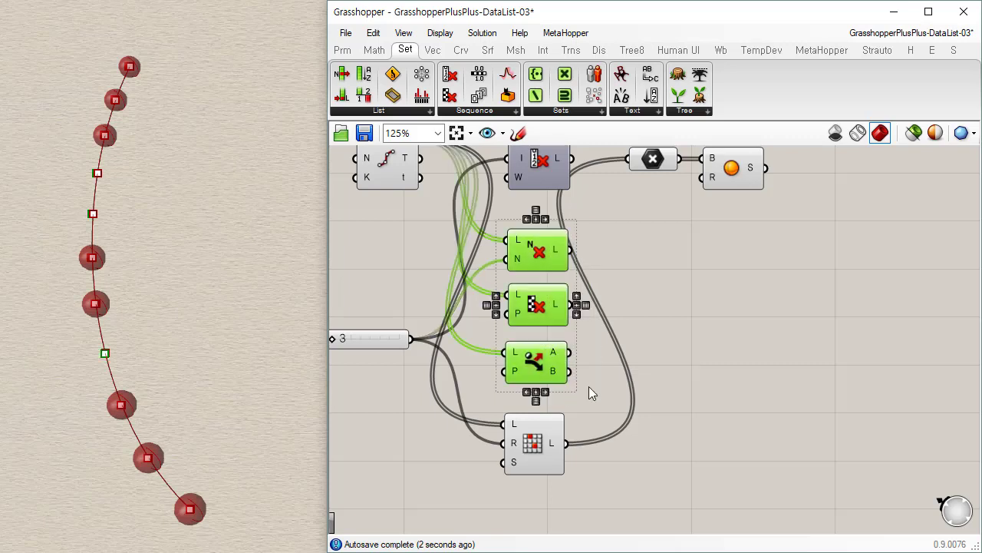
{"action": "key", "text": "ctrl+q"}
{"action": "left_click", "coordinate": [602, 452]}
{"action": "left_click_drag", "start_coordinate": [537, 450], "coordinate": [545, 449]}
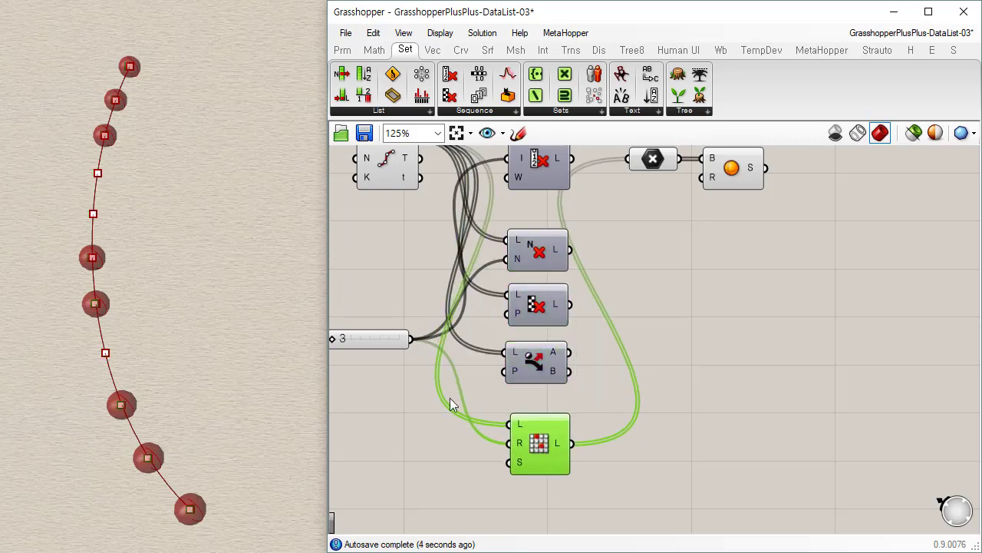
Create a number slider with the value 123 next to Random Reduce.
{"action": "double_click", "coordinate": [418, 439]}
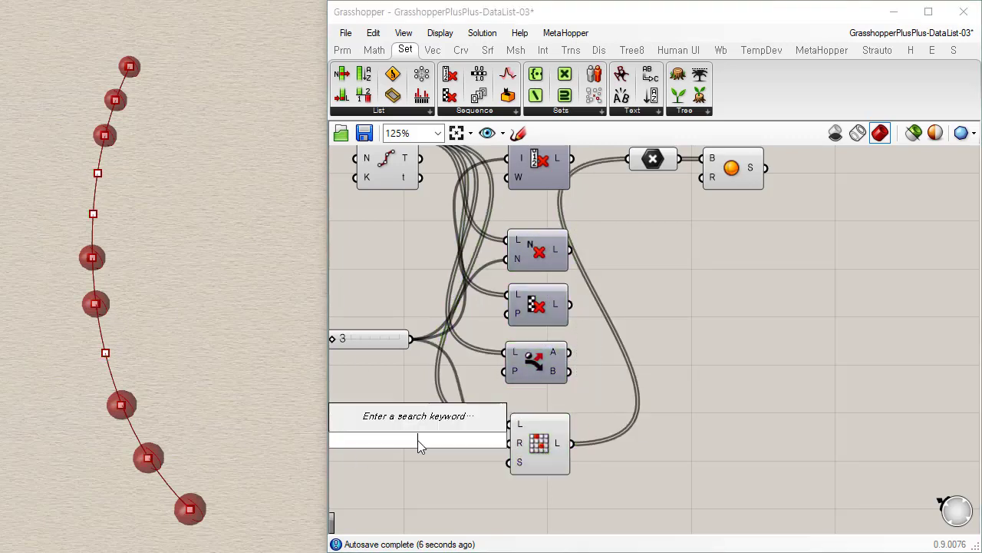
{"action": "type", "text": "1"}
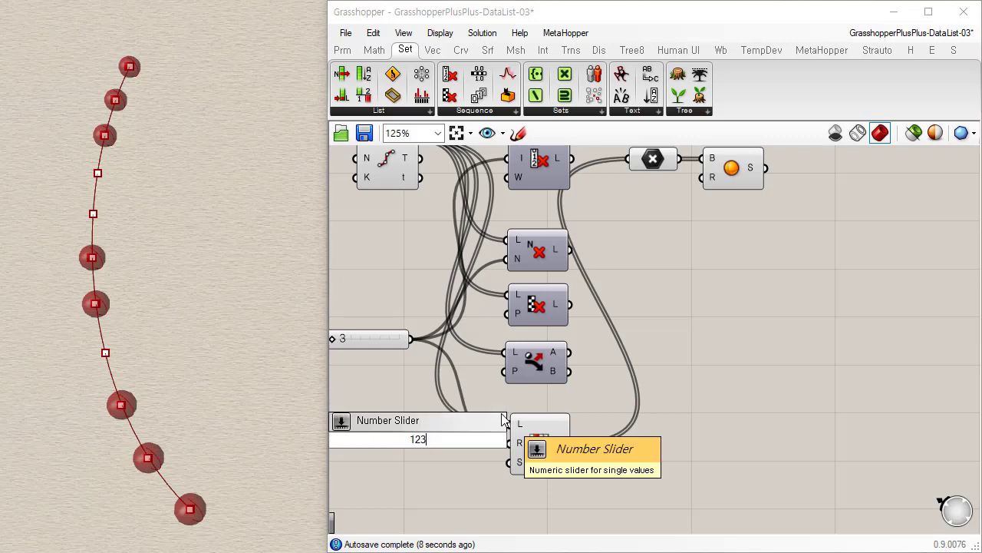
{"action": "type", "text": "23"}
{"action": "key", "text": "Return"}
Move the new slider beside Random Reduce's seed input, wire it in and set the seed to 247.
{"action": "right_click_drag", "start_coordinate": [595, 352], "coordinate": [654, 272]}
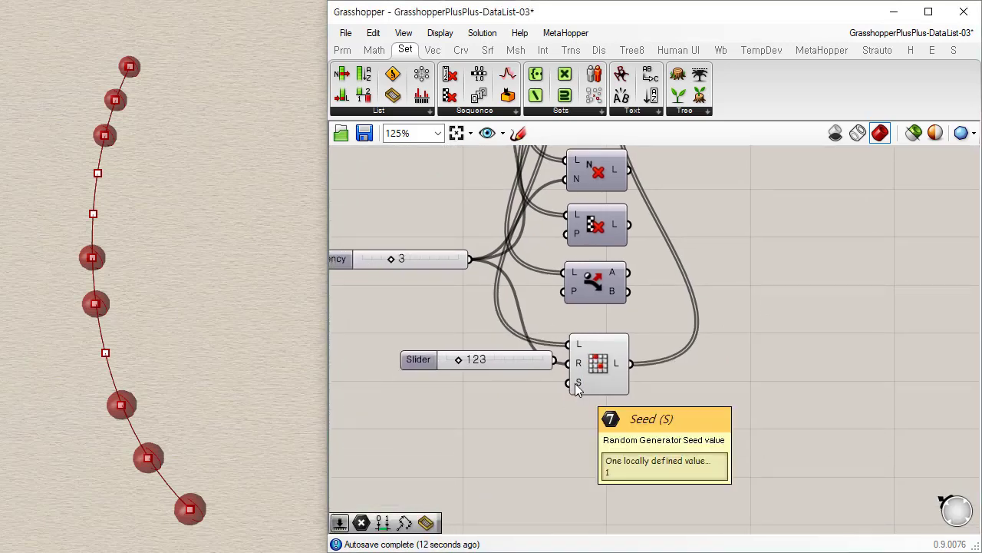
{"action": "left_click_drag", "start_coordinate": [527, 361], "coordinate": [514, 385]}
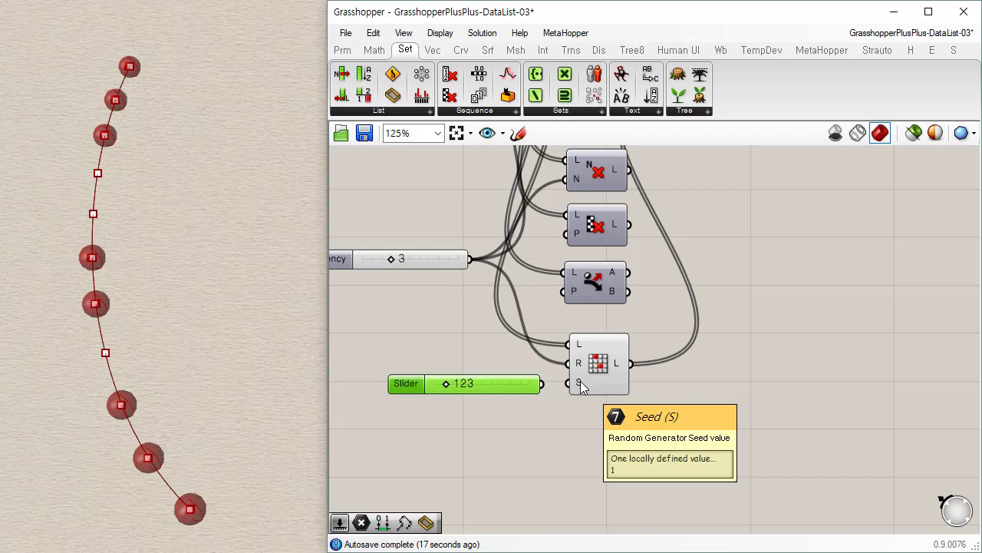
{"action": "left_click_drag", "start_coordinate": [581, 387], "coordinate": [542, 391]}
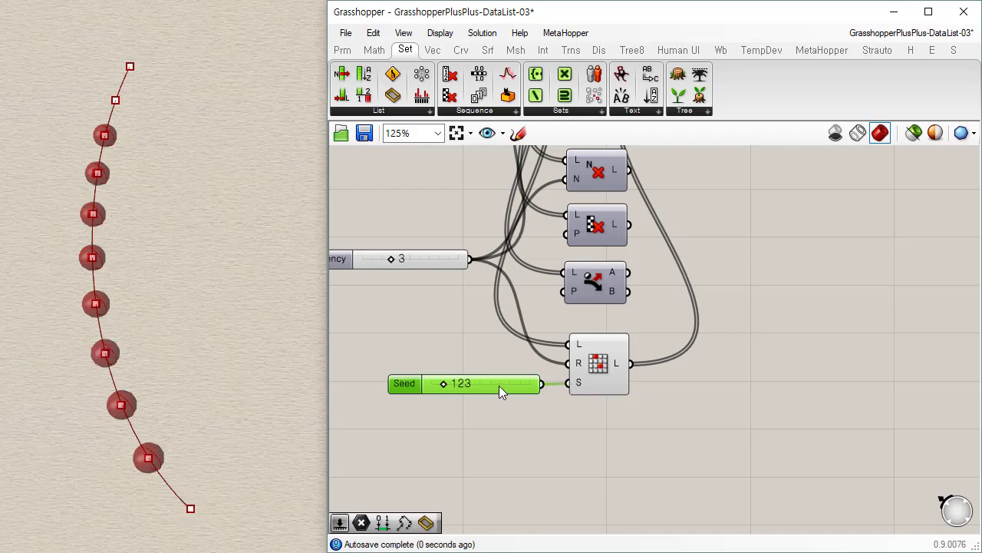
{"action": "mouse_move", "coordinate": [445, 386]}
{"action": "left_mouse_down"}
{"action": "mouse_move", "coordinate": [499, 395]}
{"action": "mouse_move", "coordinate": [442, 386]}
{"action": "mouse_move", "coordinate": [458, 386]}
{"action": "left_mouse_up"}
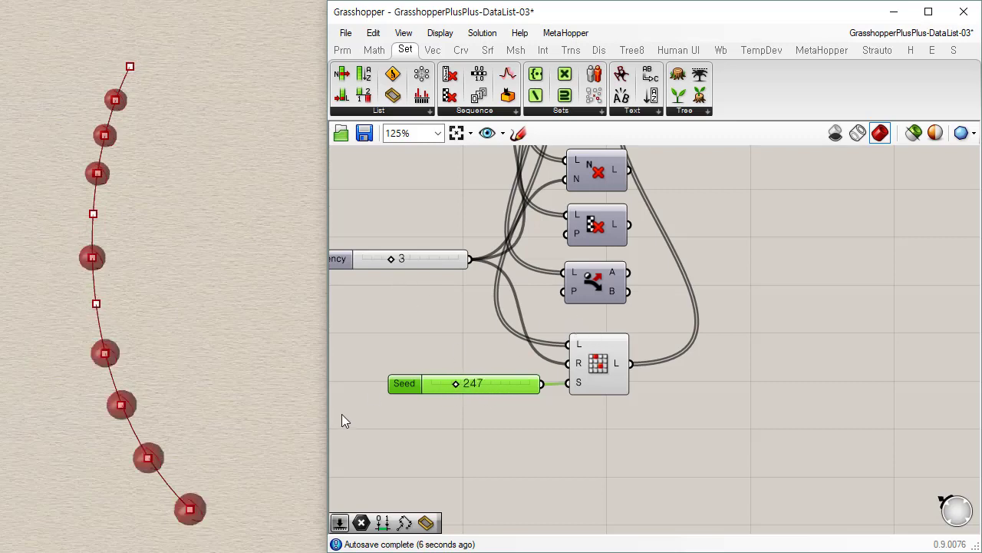
Set Random Reduce's seed to 208 and move the Point parameter and Sphere component down closer to Random Reduce.
{"action": "mouse_move", "coordinate": [459, 384]}
{"action": "left_mouse_down"}
{"action": "mouse_move", "coordinate": [488, 385]}
{"action": "mouse_move", "coordinate": [455, 386]}
{"action": "left_mouse_up"}
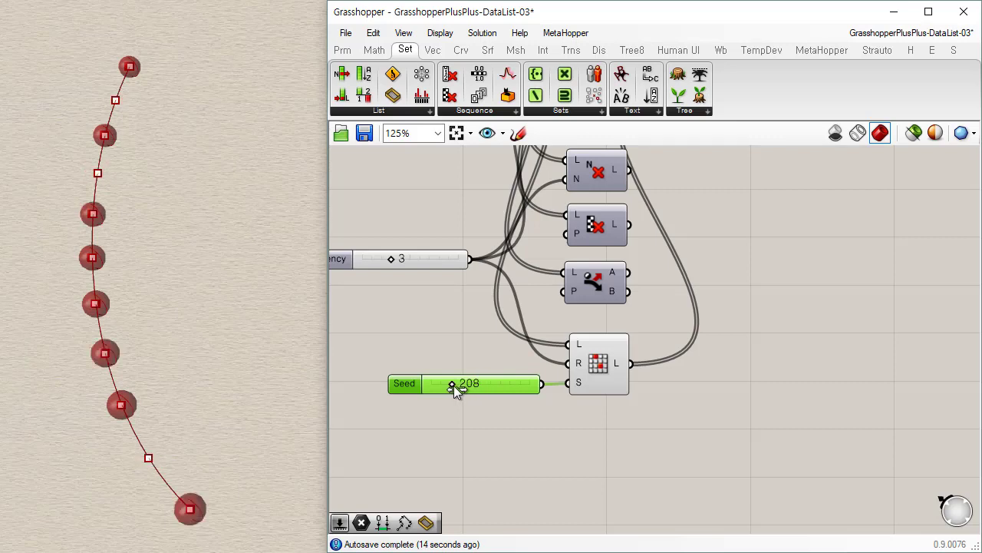
{"action": "scroll", "coordinate": [828, 304], "scroll_direction": "down", "scroll_amount": 3}
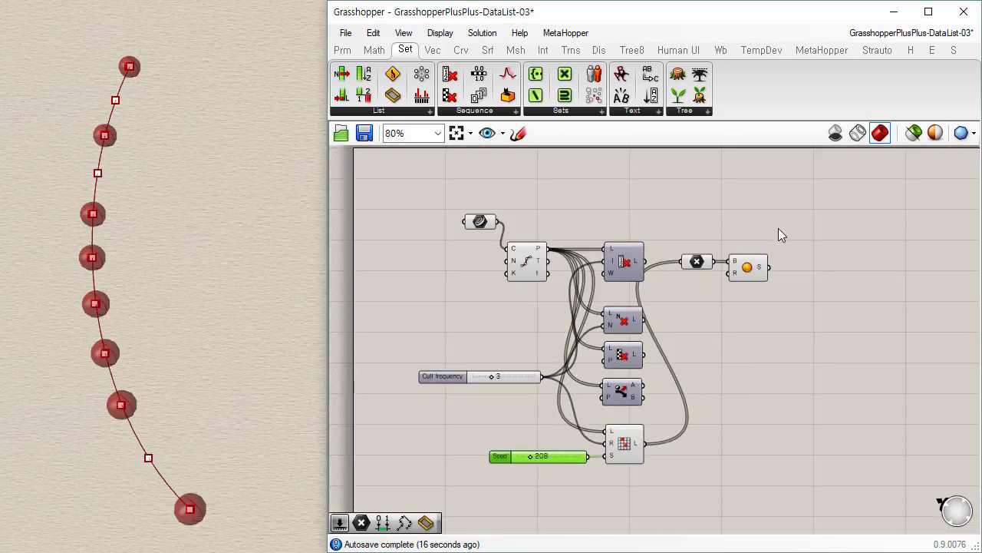
{"action": "left_click_drag", "start_coordinate": [778, 228], "coordinate": [715, 338]}
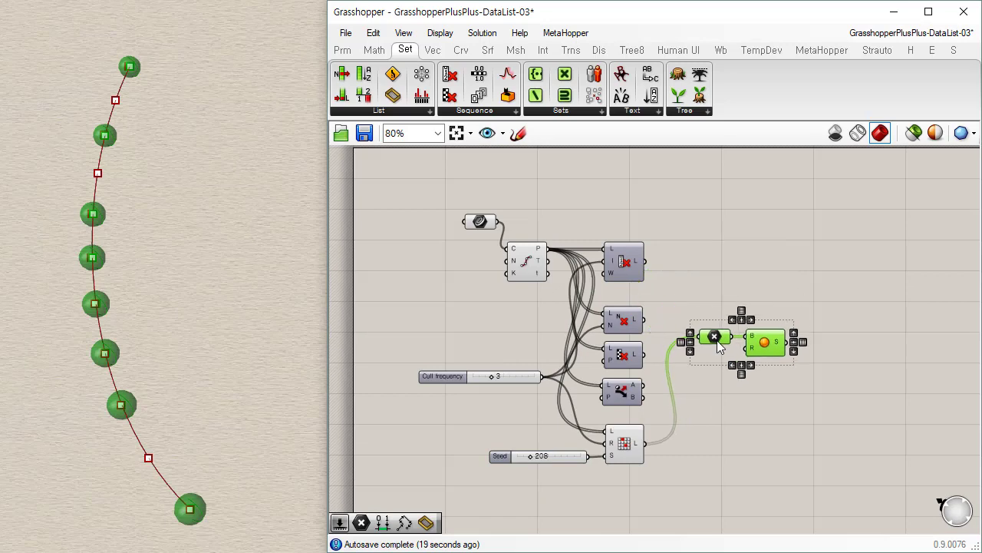
{"action": "left_click", "coordinate": [707, 390]}
{"action": "scroll", "coordinate": [579, 448], "scroll_direction": "up", "scroll_amount": 2}
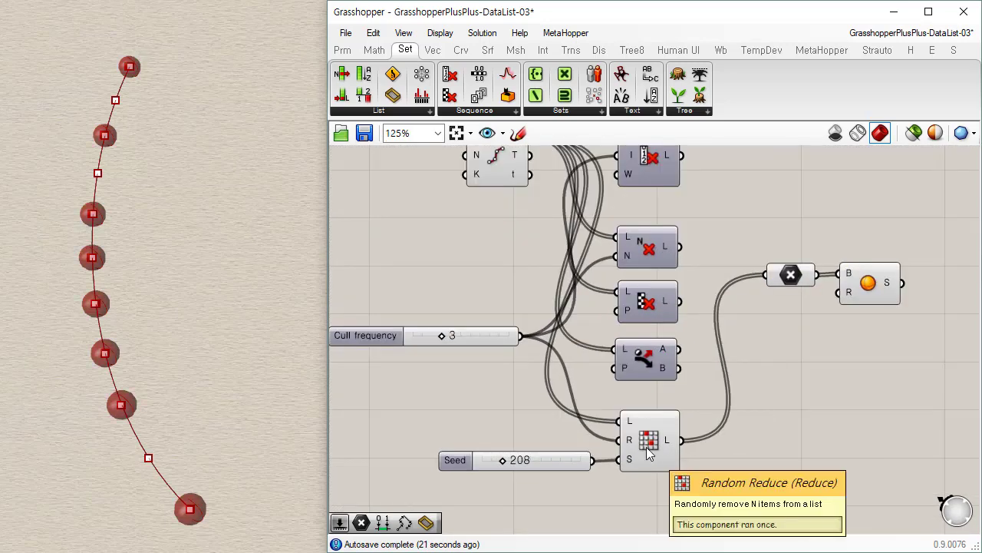
{"action": "left_click", "coordinate": [646, 447]}
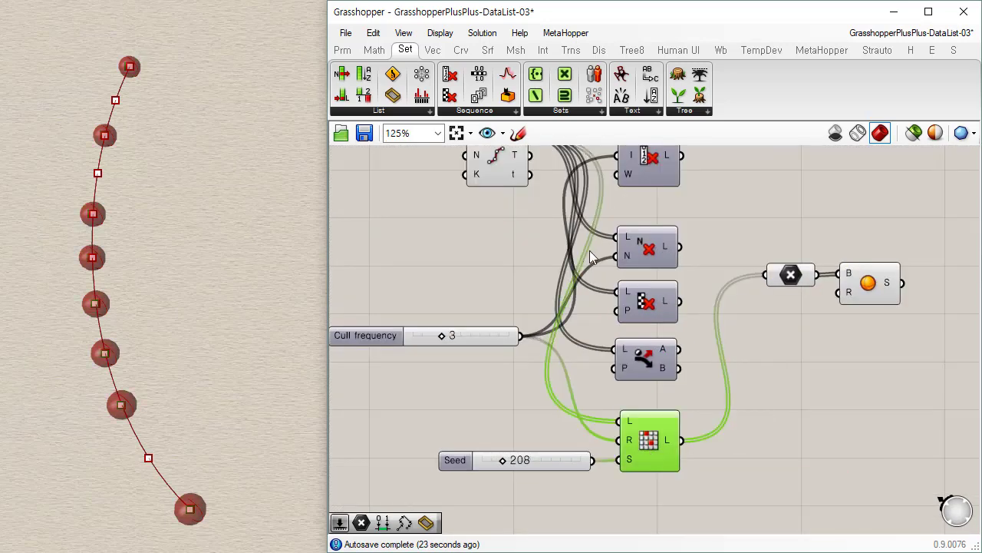
Add a Random component from the Sequence group and place it below Random Reduce.
{"action": "left_click", "coordinate": [496, 115]}
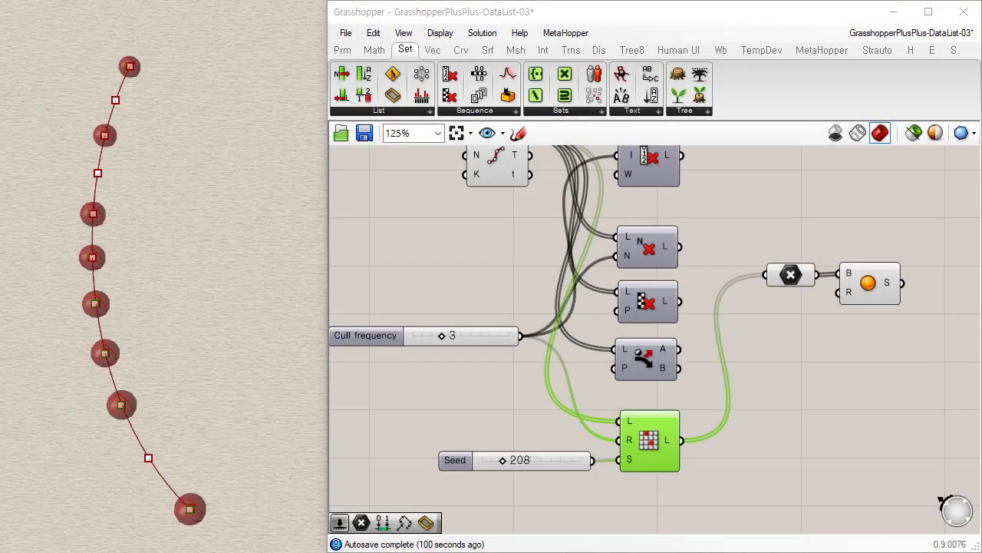
{"action": "left_click", "coordinate": [515, 111]}
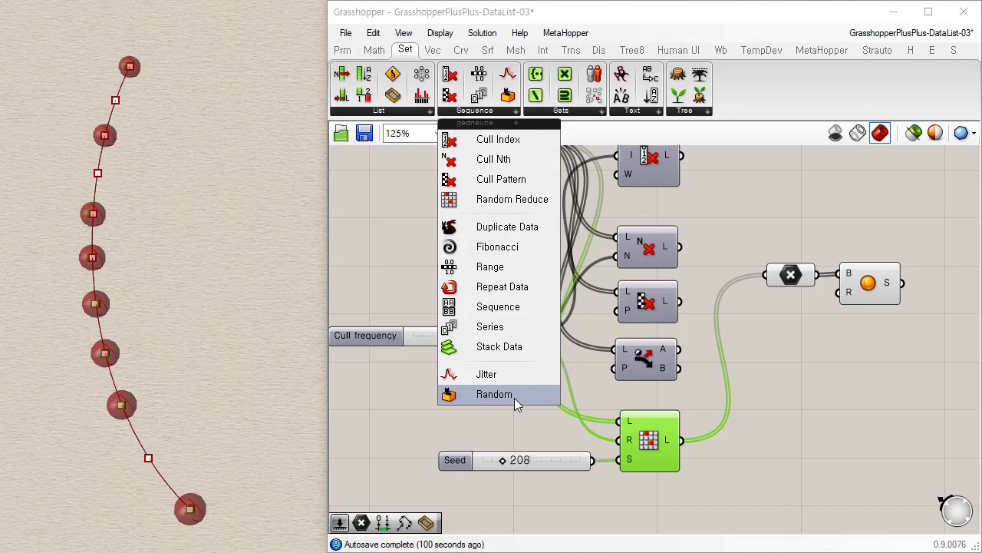
{"action": "left_click_drag", "start_coordinate": [518, 396], "coordinate": [771, 469]}
{"action": "right_click_drag", "start_coordinate": [684, 493], "coordinate": [700, 257]}
{"action": "left_click_drag", "start_coordinate": [794, 249], "coordinate": [680, 312]}
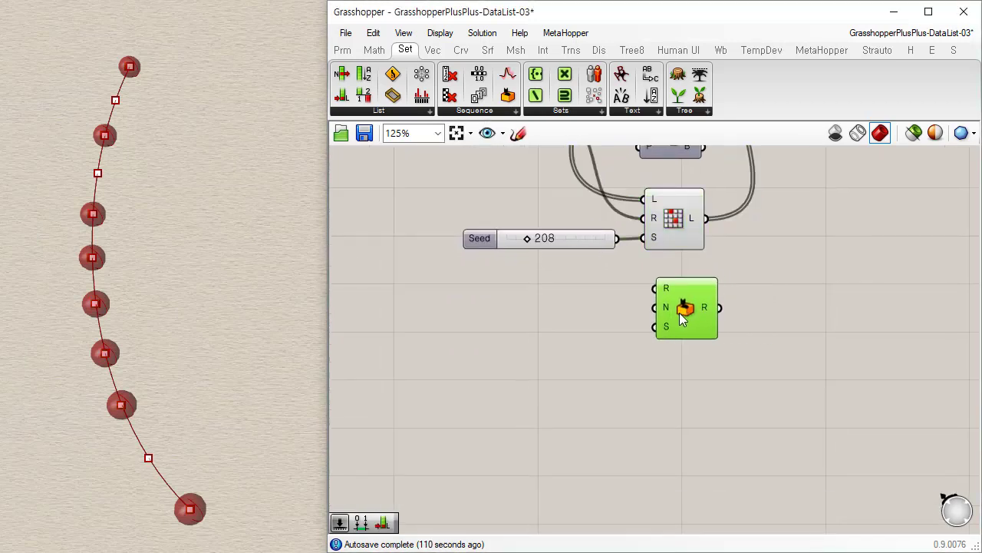
{"action": "scroll", "coordinate": [691, 312], "scroll_direction": "up", "scroll_amount": 2}
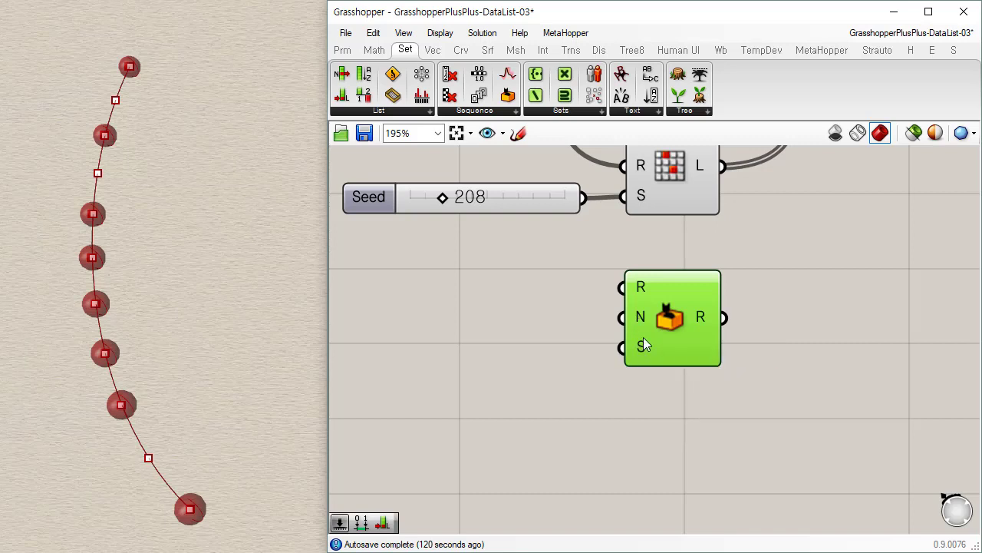
Duplicate the Seed slider, wire the copy into Random's seed input and line the Random component up with it.
{"action": "left_click", "coordinate": [527, 199]}
{"action": "key", "text": "ctrl+v"}
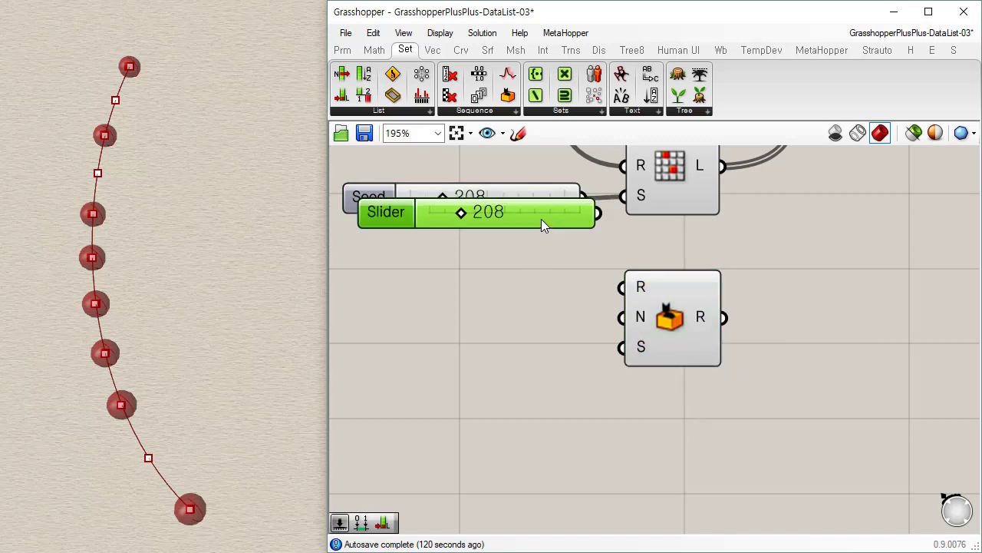
{"action": "left_click_drag", "start_coordinate": [541, 219], "coordinate": [529, 368]}
{"action": "left_click_drag", "start_coordinate": [587, 356], "coordinate": [622, 347]}
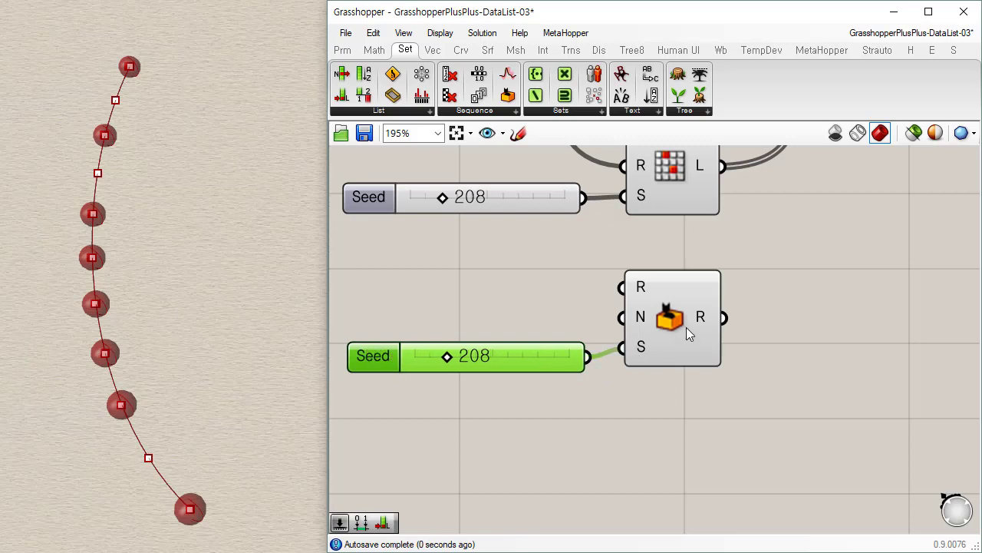
{"action": "left_click_drag", "start_coordinate": [686, 327], "coordinate": [701, 338]}
{"action": "left_click", "coordinate": [581, 266]}
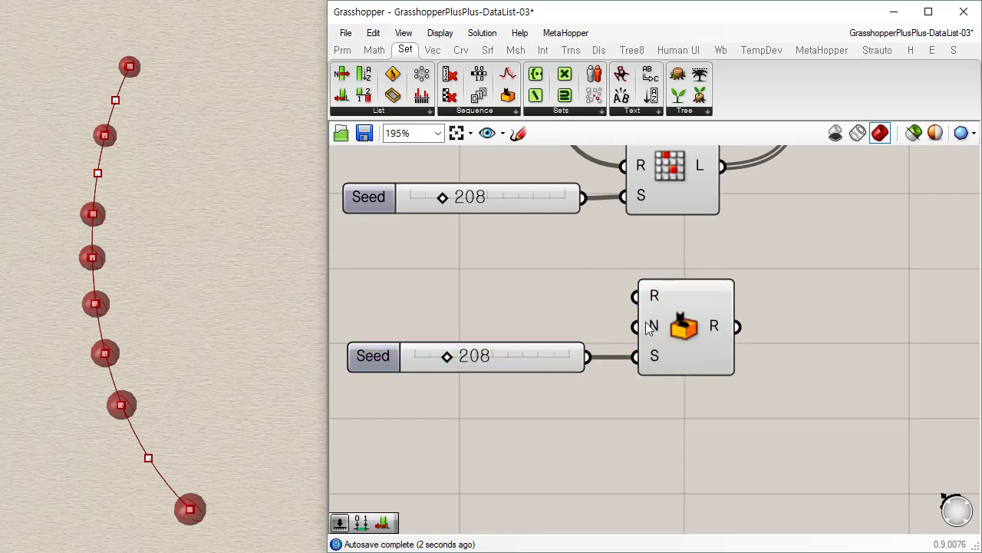
Add a panel beside the Random component and connect Random's output to it.
{"action": "right_click_drag", "start_coordinate": [548, 302], "coordinate": [579, 366]}
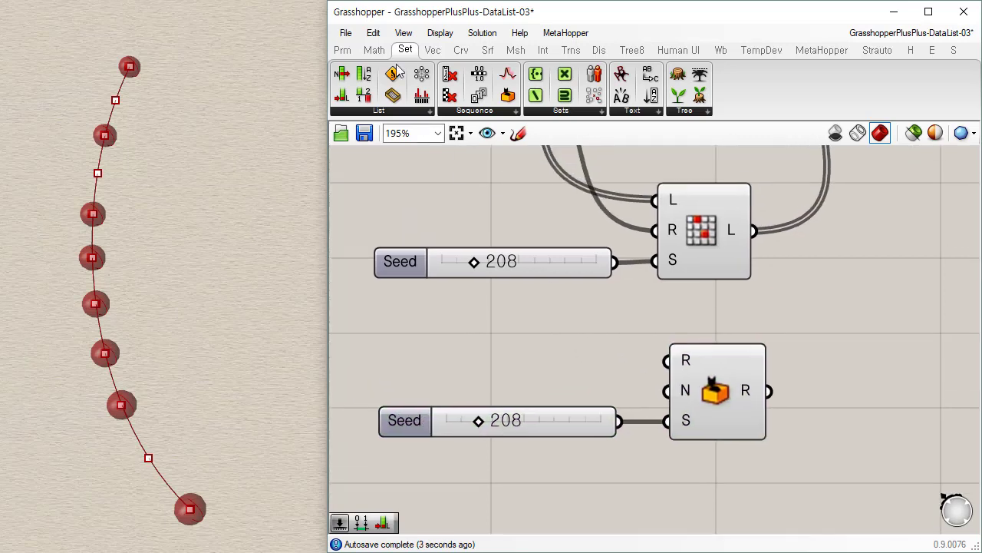
{"action": "left_click", "coordinate": [342, 50]}
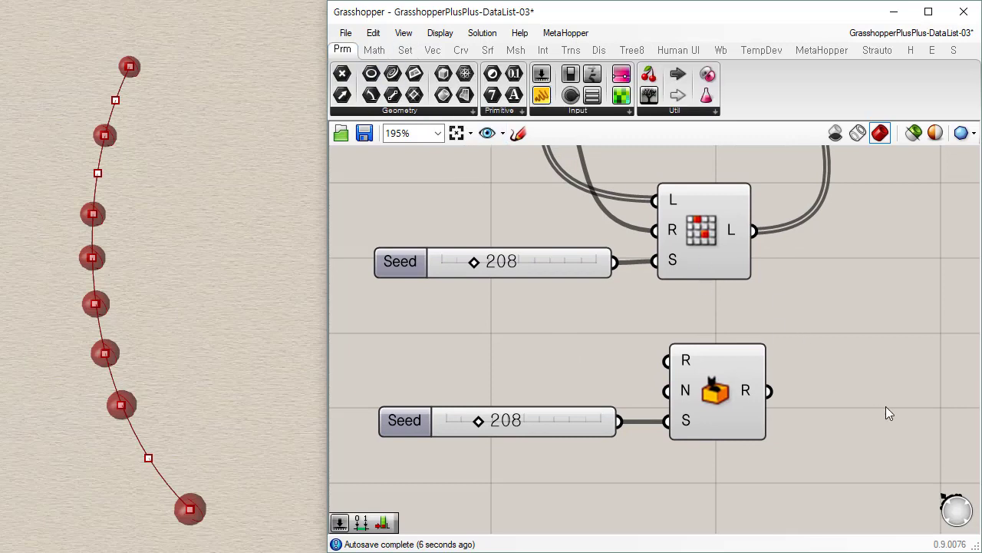
{"action": "left_click", "coordinate": [541, 95]}
{"action": "left_click", "coordinate": [903, 404]}
{"action": "left_click", "coordinate": [686, 197]}
{"action": "left_click_drag", "start_coordinate": [495, 225], "coordinate": [596, 243]}
{"action": "left_click_drag", "start_coordinate": [765, 316], "coordinate": [745, 399]}
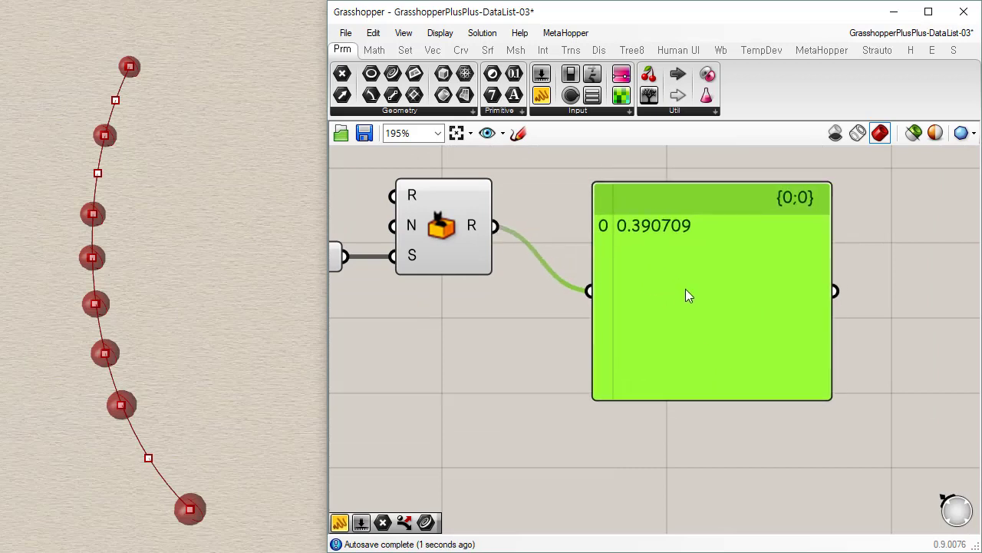
Set Random's seed to 744 and move the Random component together with its Seed slider closer to the panel.
{"action": "scroll", "coordinate": [584, 346], "scroll_direction": "down", "scroll_amount": 3}
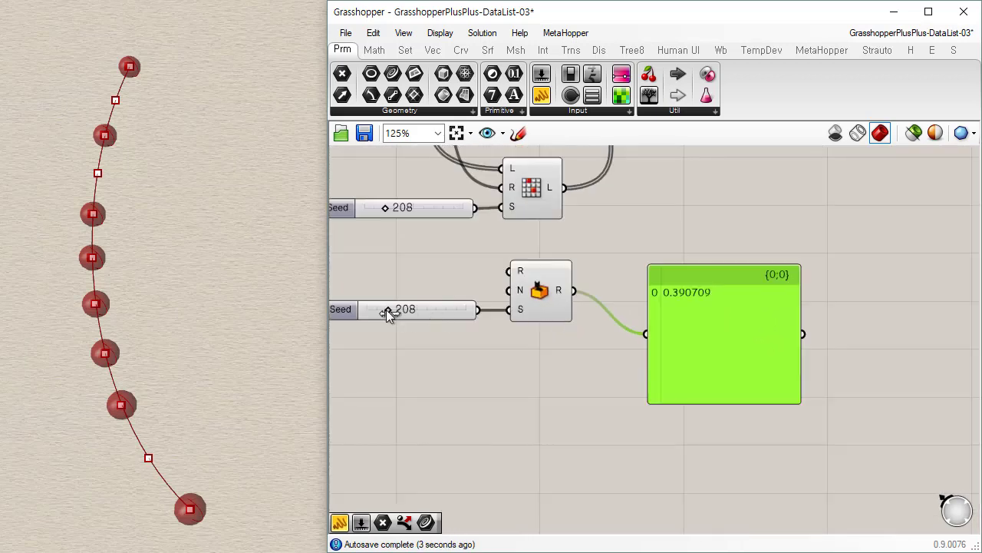
{"action": "left_click_drag", "start_coordinate": [389, 309], "coordinate": [441, 312]}
{"action": "left_click", "coordinate": [481, 367]}
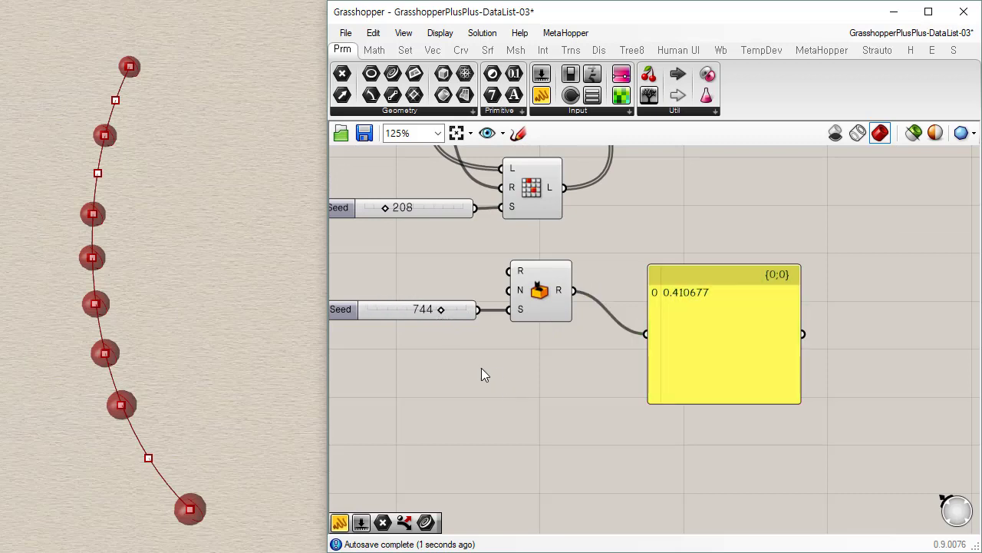
{"action": "left_click_drag", "start_coordinate": [572, 381], "coordinate": [467, 264]}
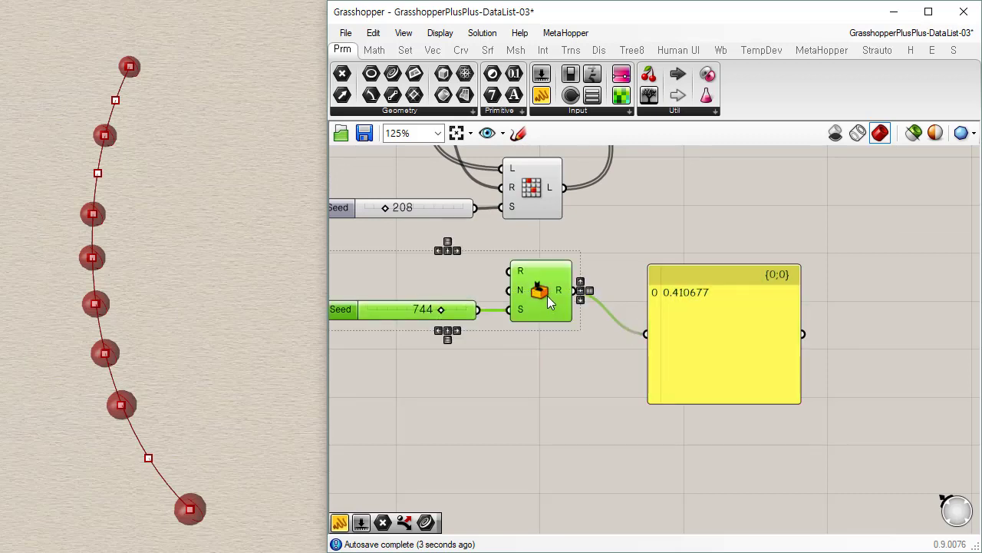
{"action": "left_click_drag", "start_coordinate": [547, 295], "coordinate": [572, 321]}
Create a number slider with the value 23, place it above Random's Seed slider and wire it into Random's N input.
{"action": "left_click", "coordinate": [497, 292]}
{"action": "double_click", "coordinate": [497, 296]}
{"action": "type", "text": "23"}
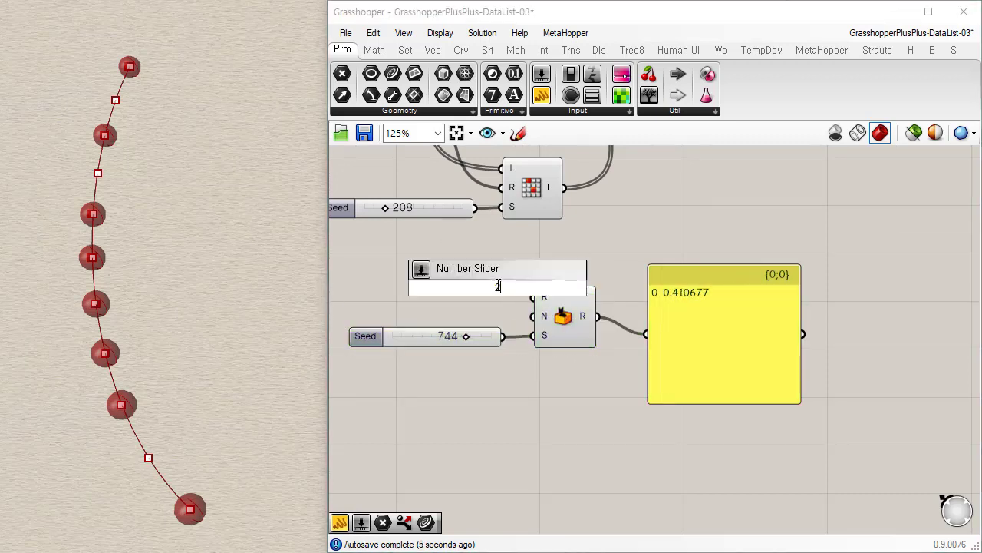
{"action": "key", "text": "Return"}
{"action": "left_click_drag", "start_coordinate": [553, 290], "coordinate": [502, 315]}
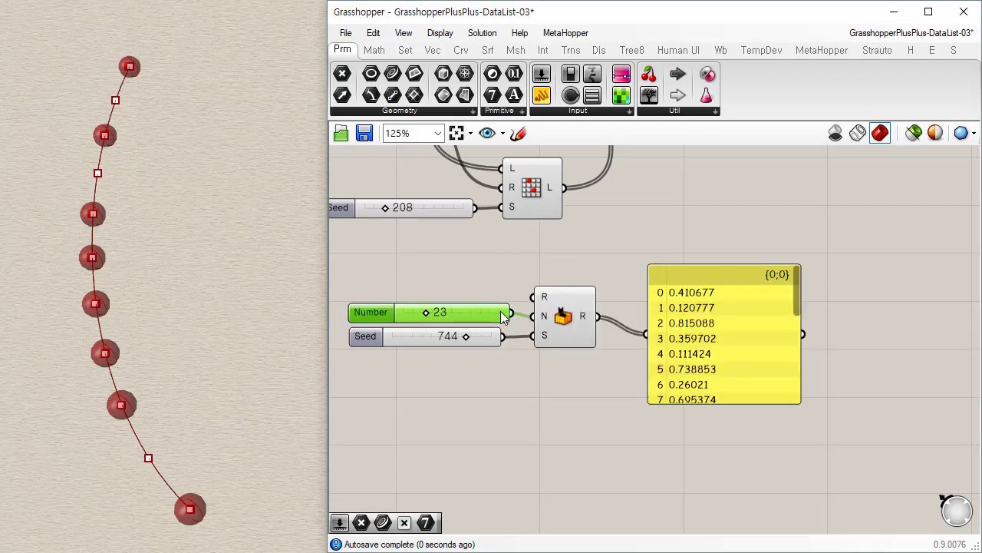
{"action": "left_click_drag", "start_coordinate": [795, 301], "coordinate": [706, 279]}
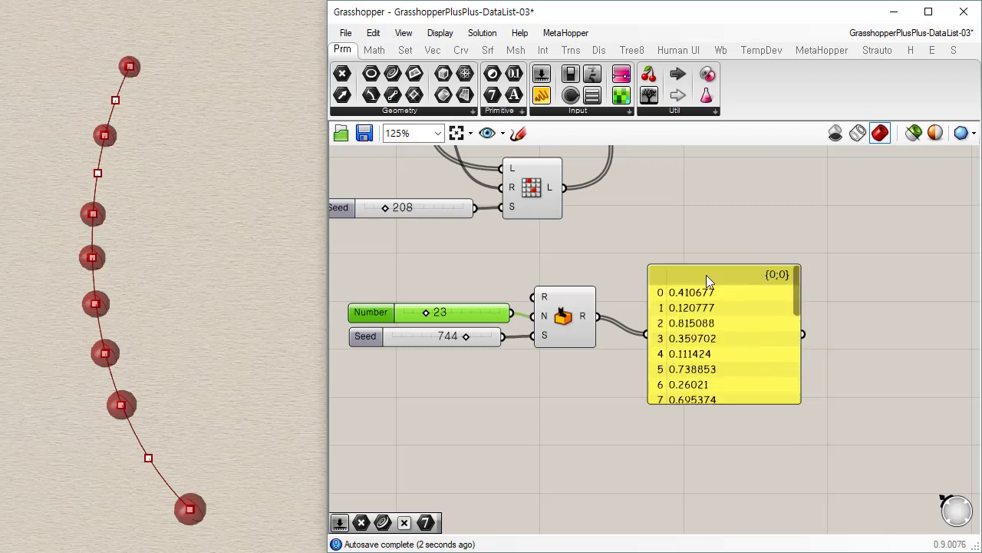